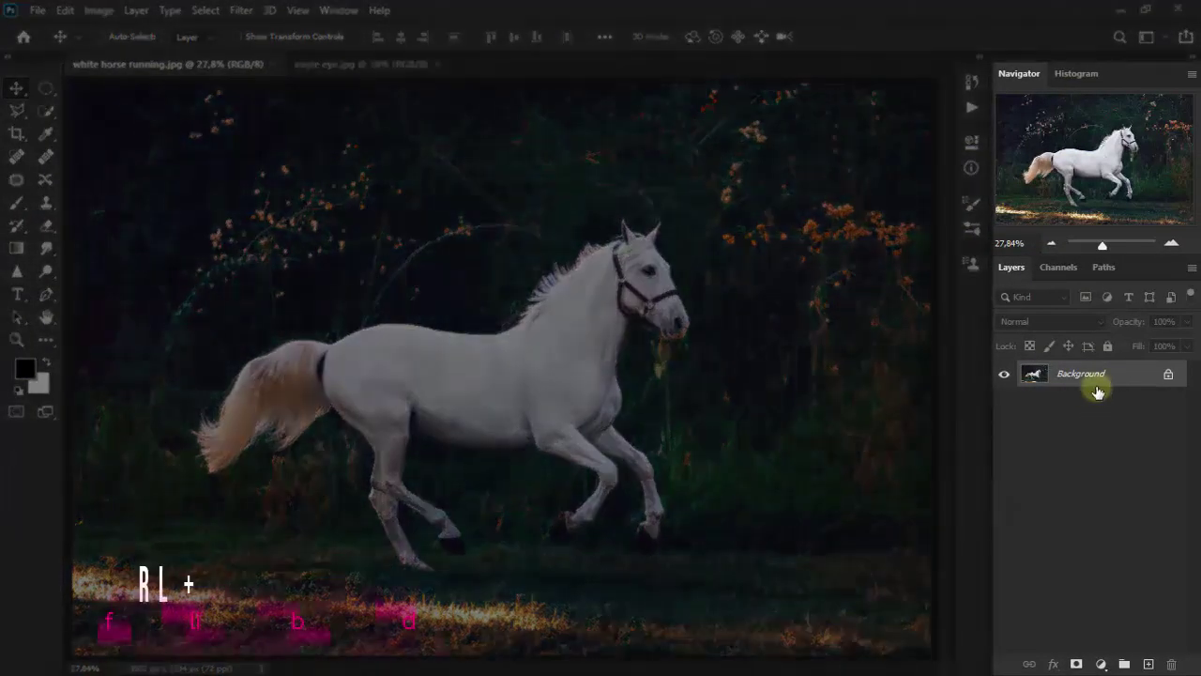
# Duplicate the white horse photo's Background layer as Layer 1 with Ctrl+J.
pyautogui.hotkey('ctrl', 'j')
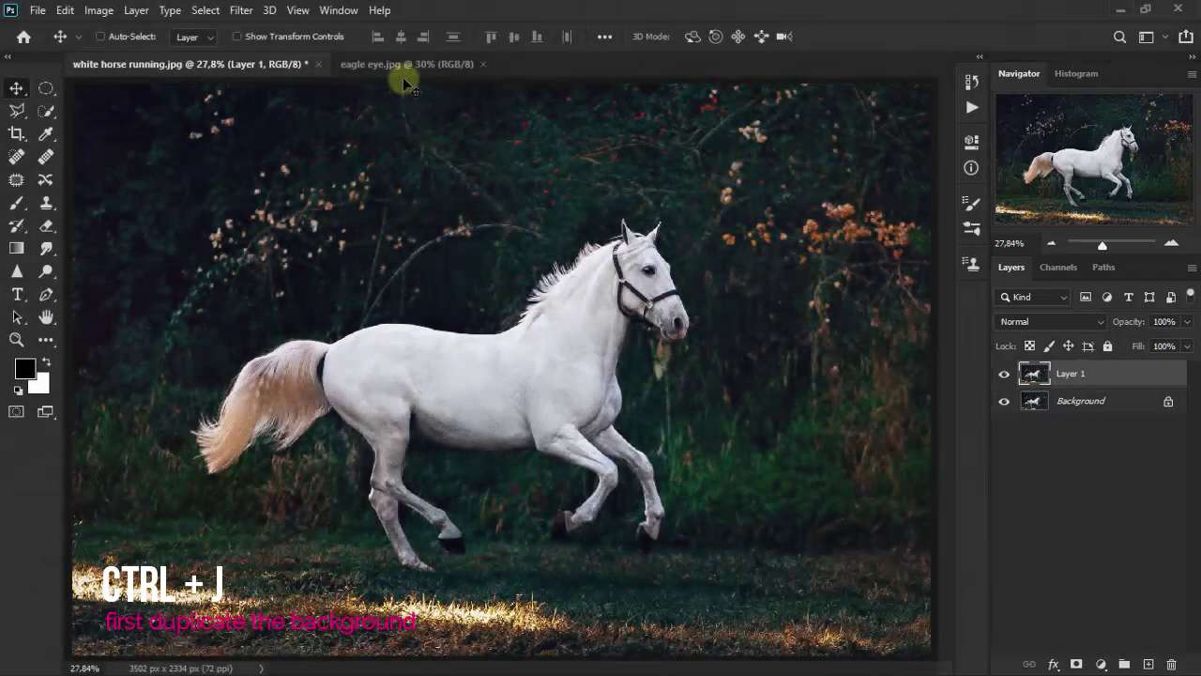
# Lasso the eagle's head in eagle eye.jpg and drag it into the horse image as Layer 2.
pyautogui.click(416, 64)
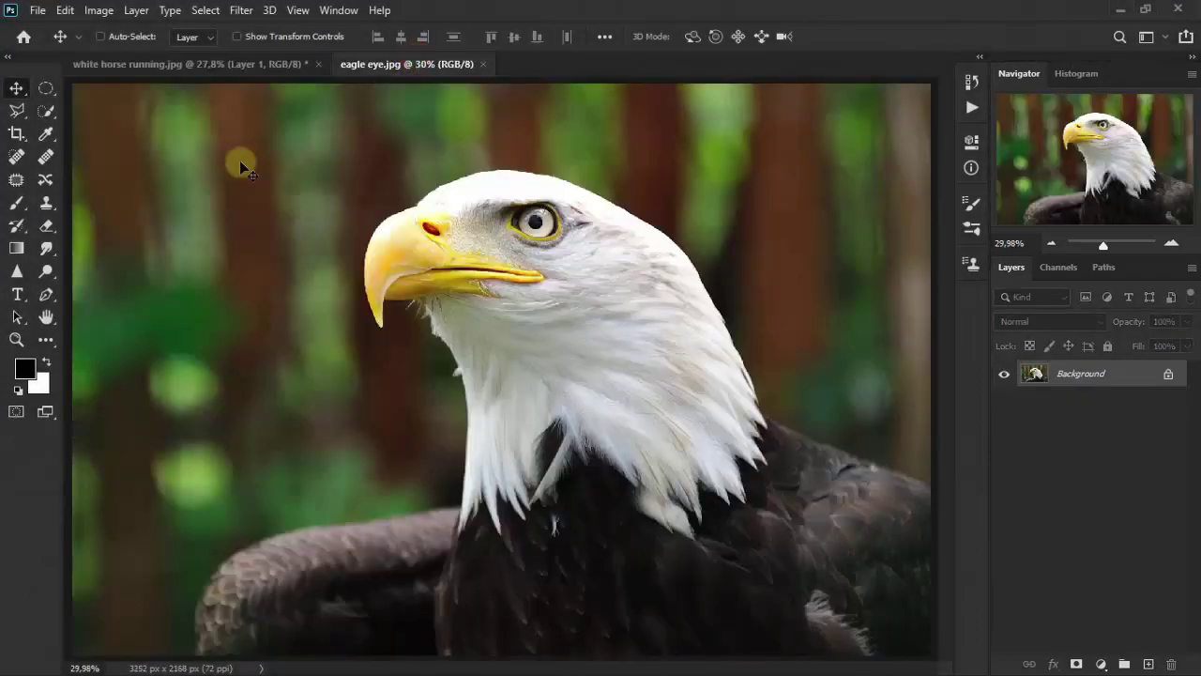
pyautogui.click(15, 182)
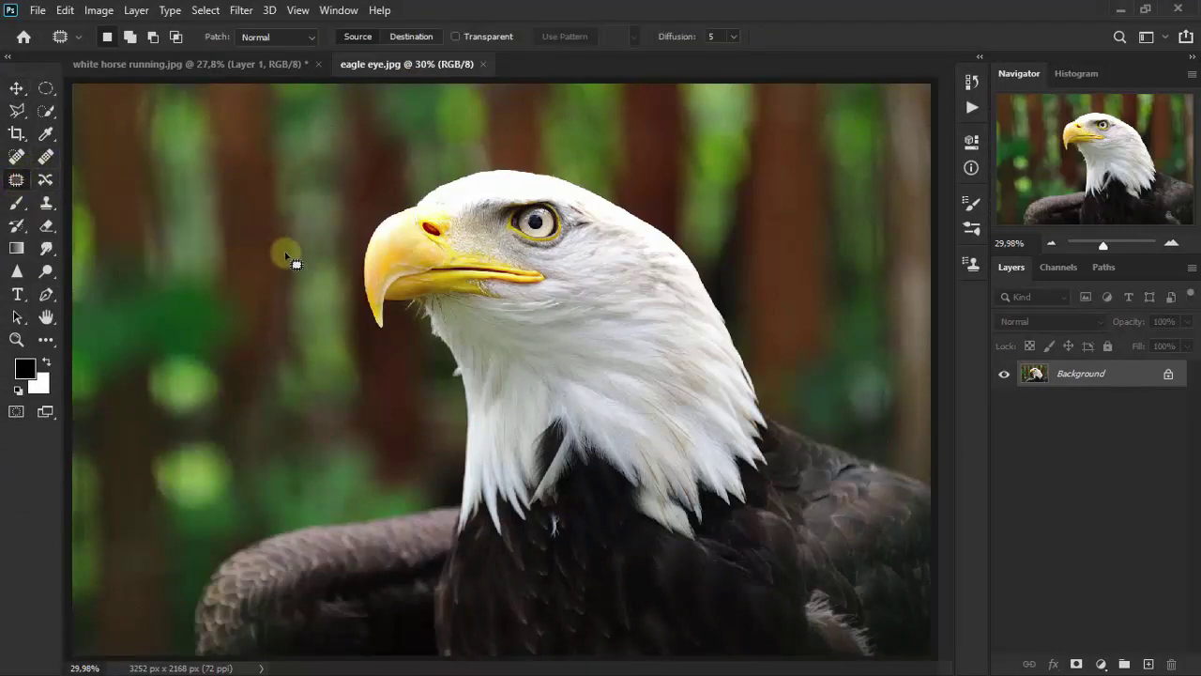
pyautogui.moveTo(355, 229)
pyautogui.mouseDown()
pyautogui.moveTo(387, 361)
pyautogui.moveTo(440, 424)
pyautogui.moveTo(452, 553)
pyautogui.moveTo(522, 536)
pyautogui.moveTo(643, 547)
pyautogui.moveTo(729, 523)
pyautogui.moveTo(796, 421)
pyautogui.moveTo(638, 187)
pyautogui.moveTo(433, 183)
pyautogui.moveTo(366, 235)
pyautogui.mouseUp()
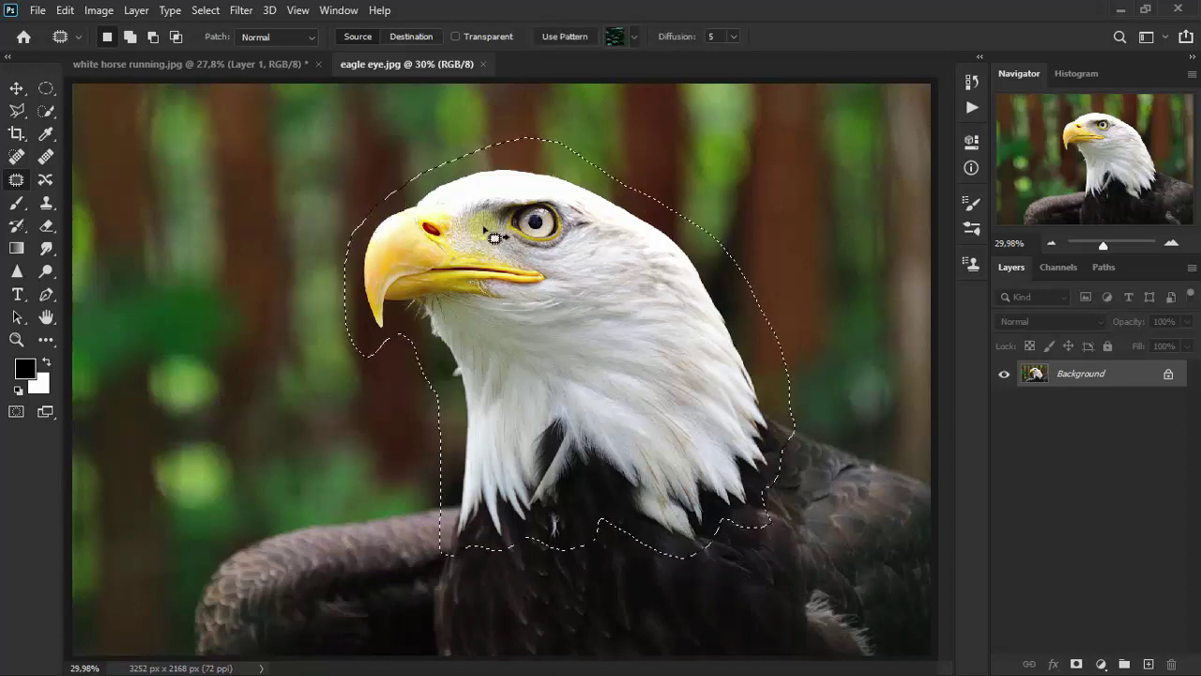
pyautogui.click(17, 88)
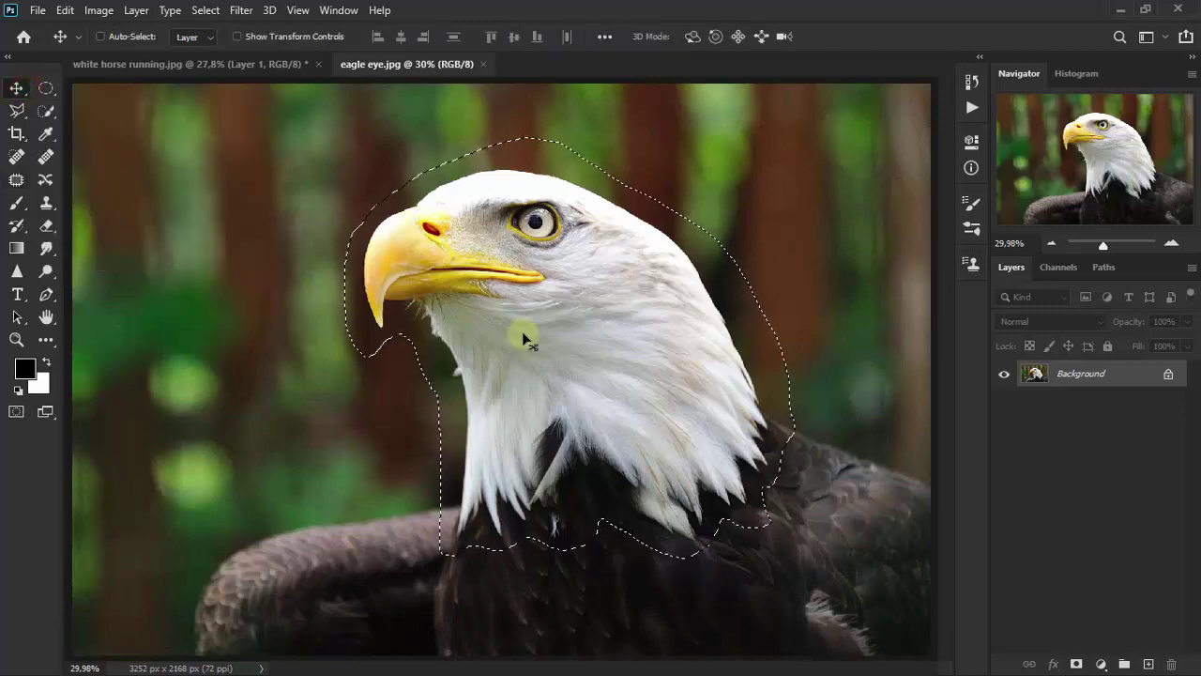
pyautogui.moveTo(523, 333)
pyautogui.mouseDown()
pyautogui.moveTo(253, 96)
pyautogui.moveTo(561, 381)
pyautogui.mouseUp()
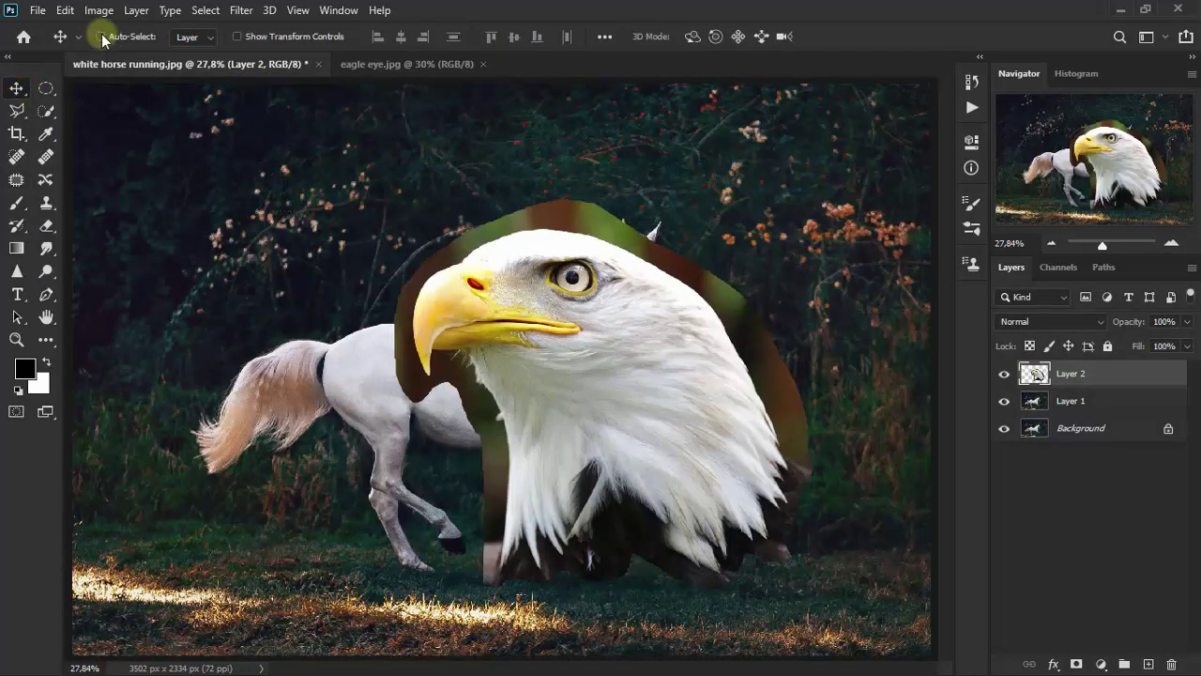
# Flip the eagle head horizontally and lower Layer 2's opacity to 72%.
pyautogui.click(66, 13)
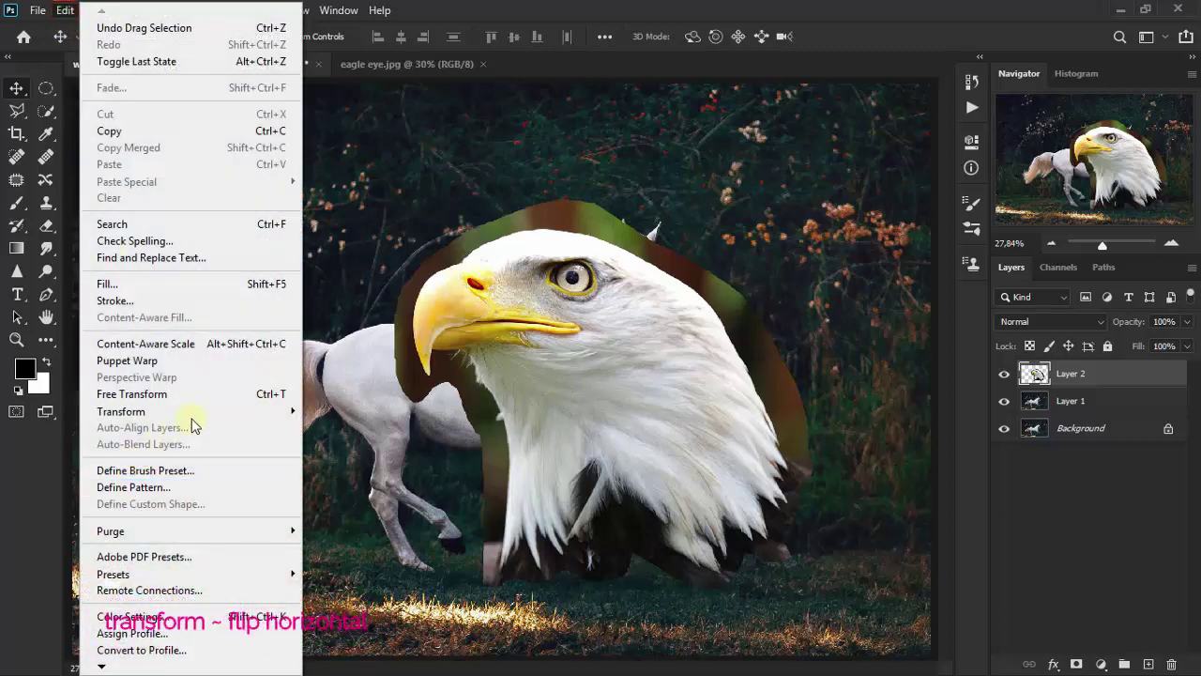
pyautogui.moveTo(192, 411)
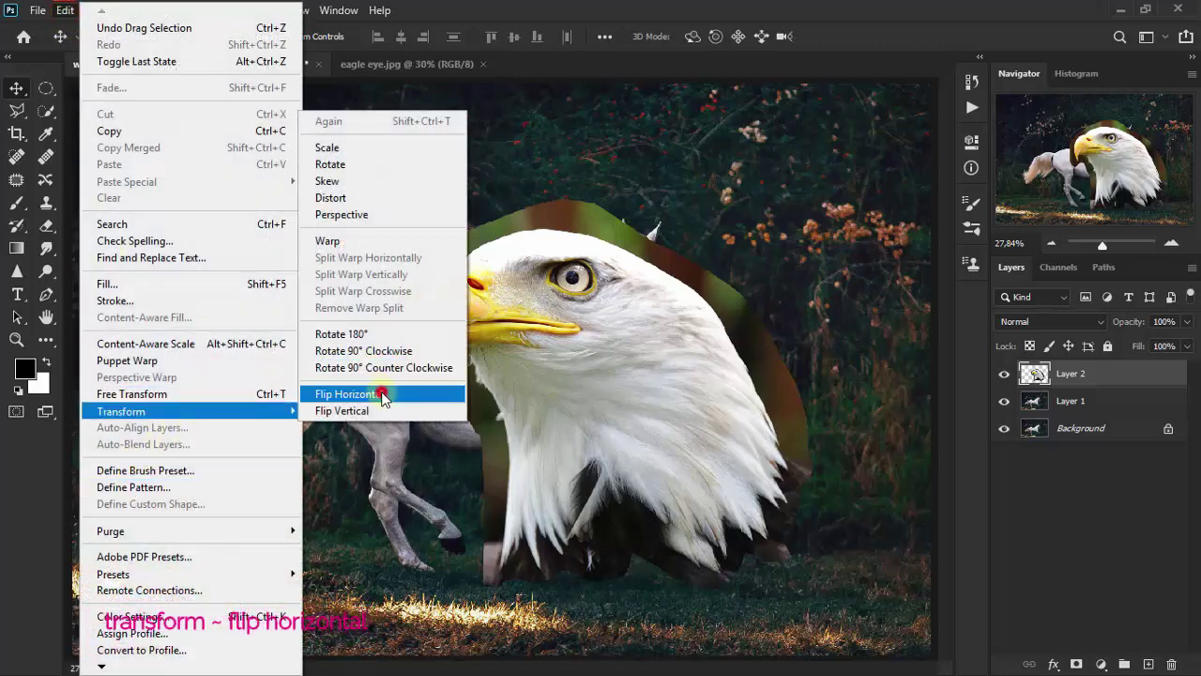
pyautogui.click(383, 395)
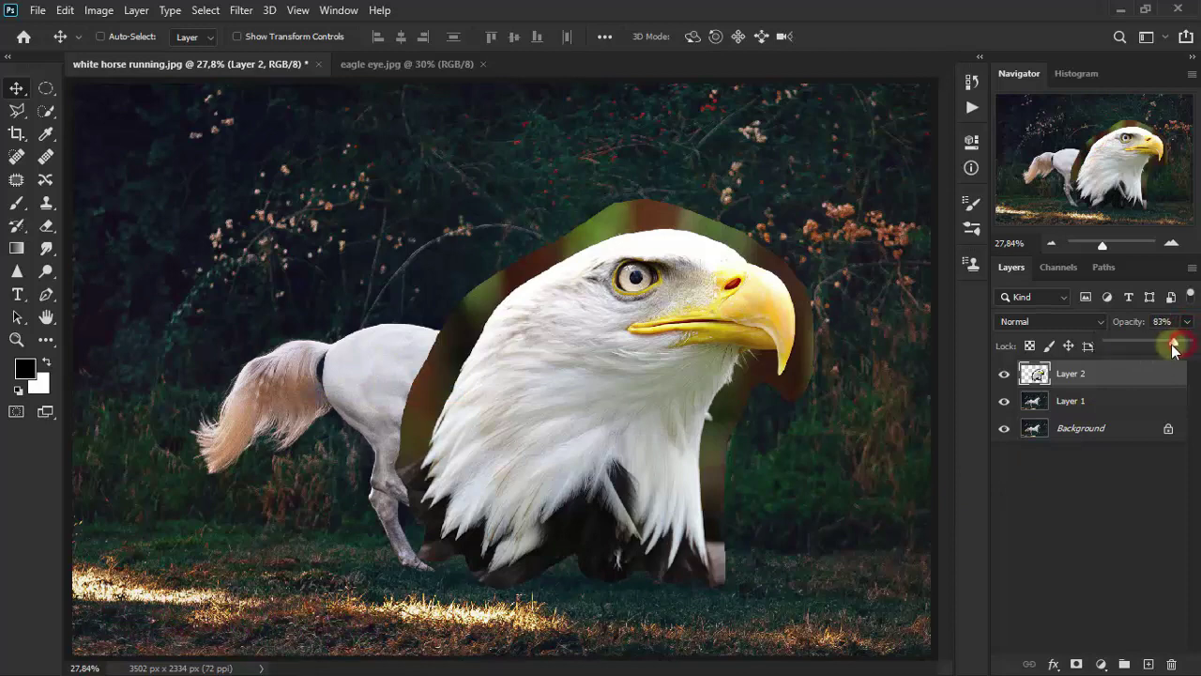
pyautogui.moveTo(1173, 348); pyautogui.dragTo(1165, 350)
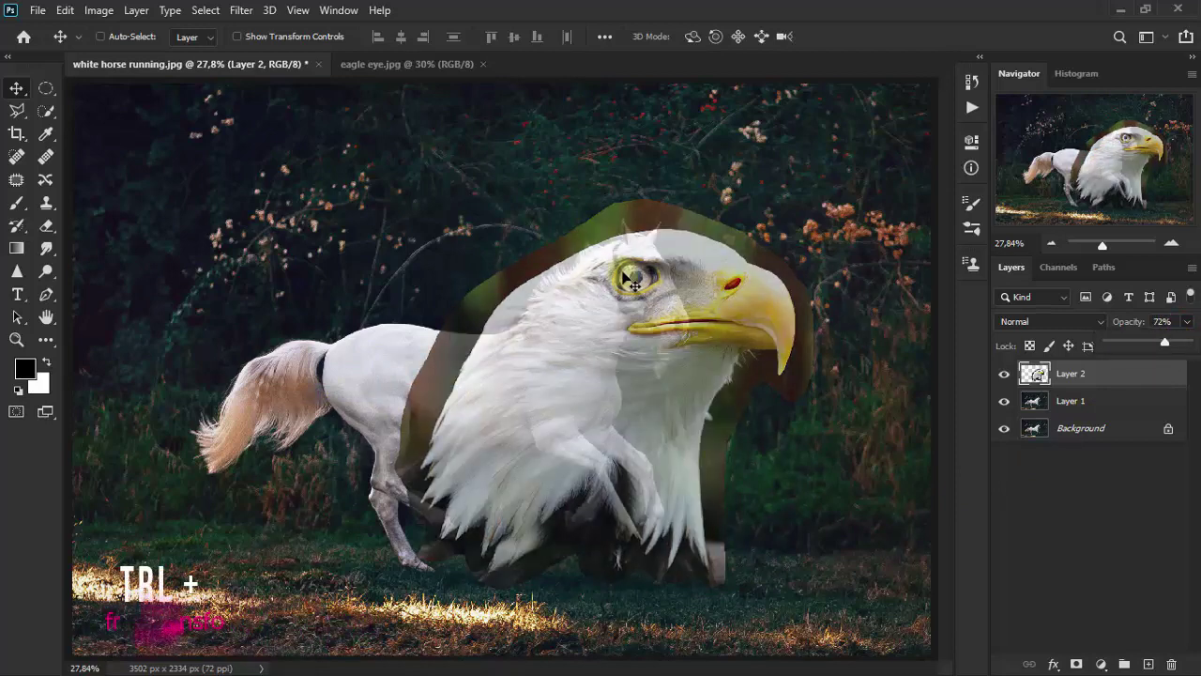
# Free-transform the eagle head, roughly shrinking and rotating it onto the horse's neck.
pyautogui.hotkey('ctrl', 't')
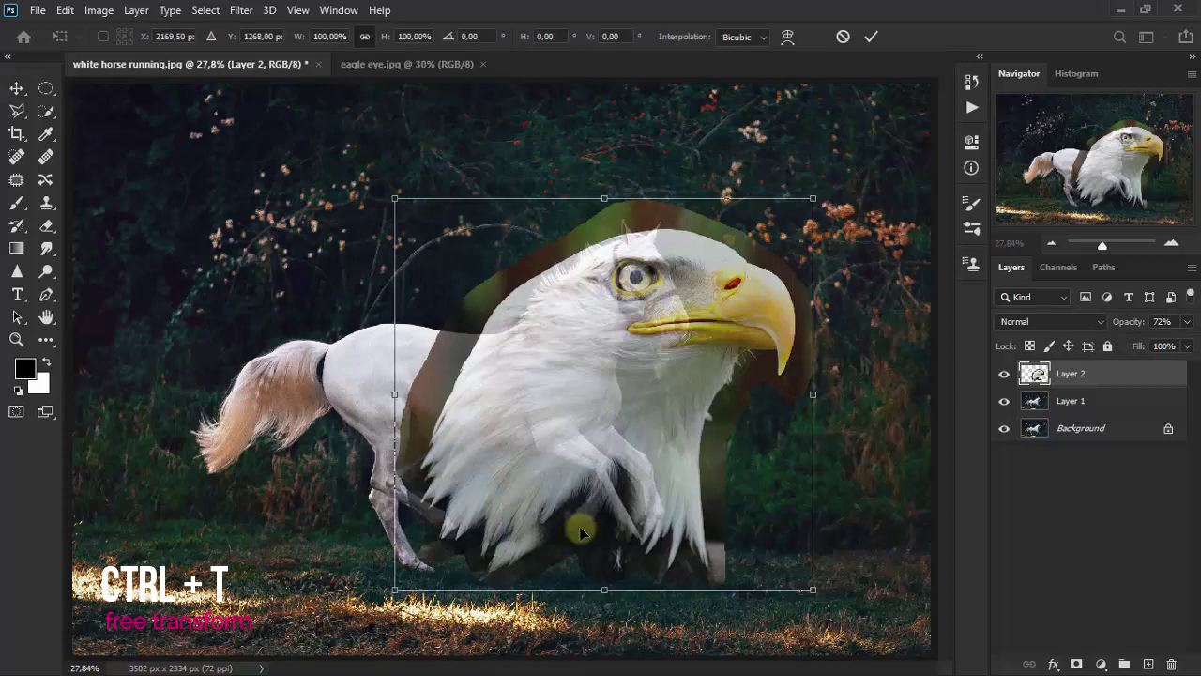
pyautogui.moveTo(608, 590); pyautogui.dragTo(657, 348)
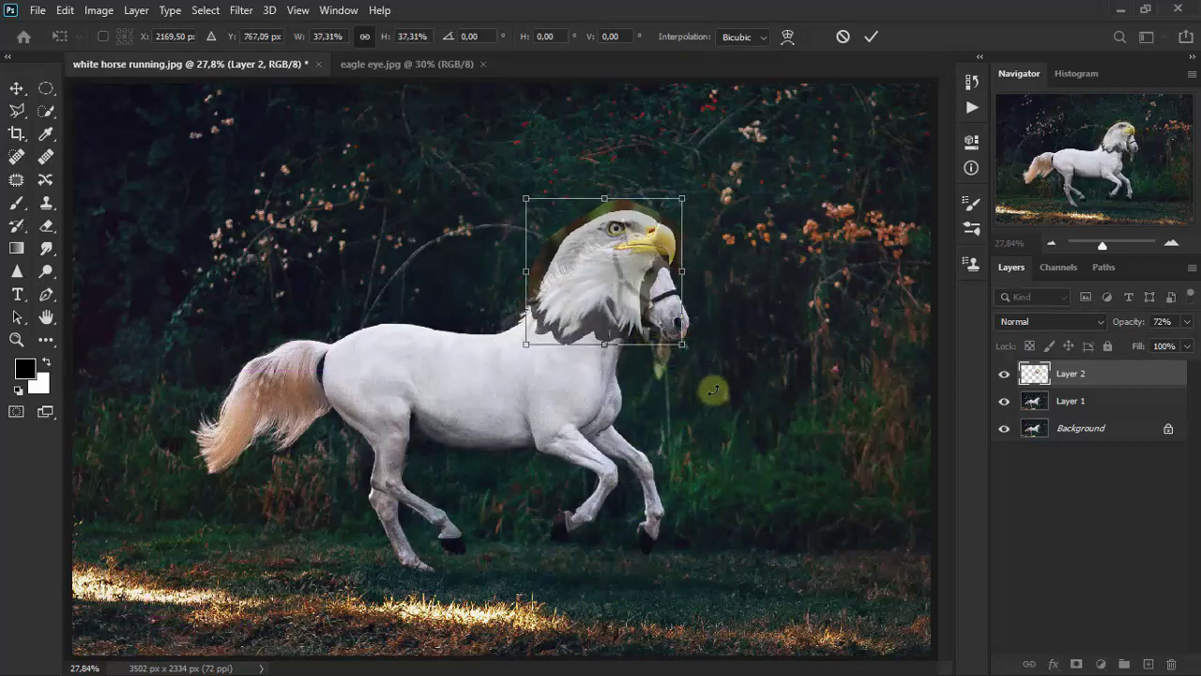
pyautogui.moveTo(713, 392); pyautogui.dragTo(684, 415)
pyautogui.moveTo(620, 292); pyautogui.dragTo(670, 285)
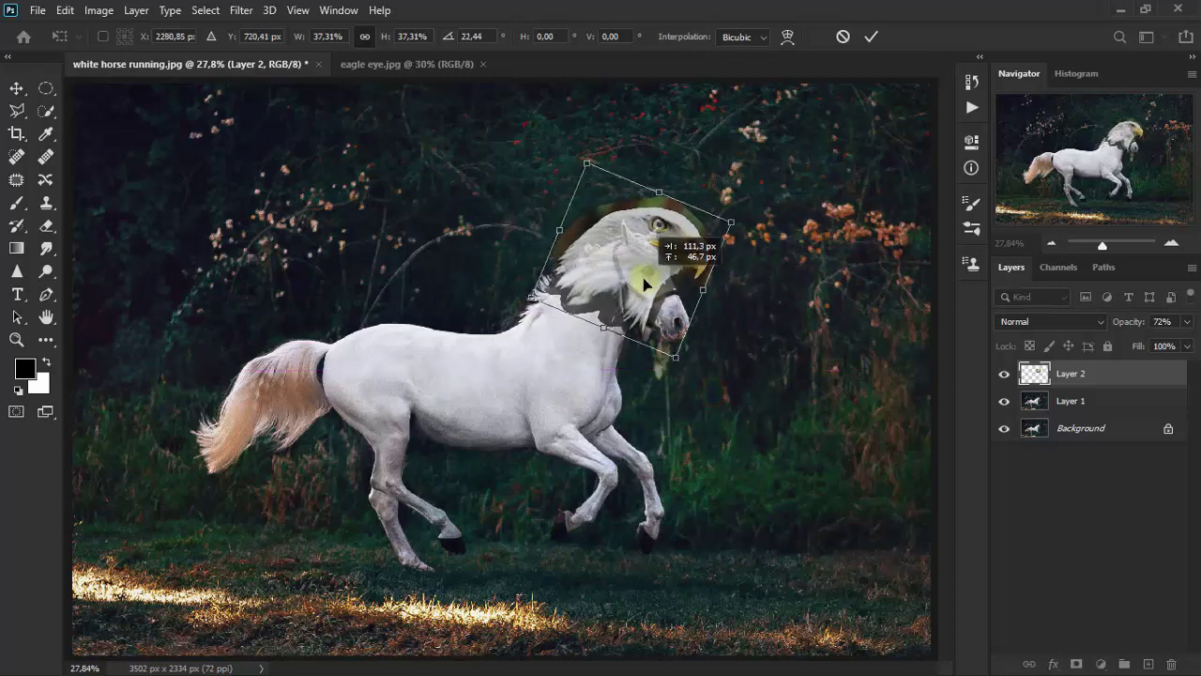
pyautogui.moveTo(699, 375); pyautogui.dragTo(711, 410)
pyautogui.moveTo(701, 302); pyautogui.dragTo(691, 290)
pyautogui.moveTo(562, 225); pyautogui.dragTo(557, 215)
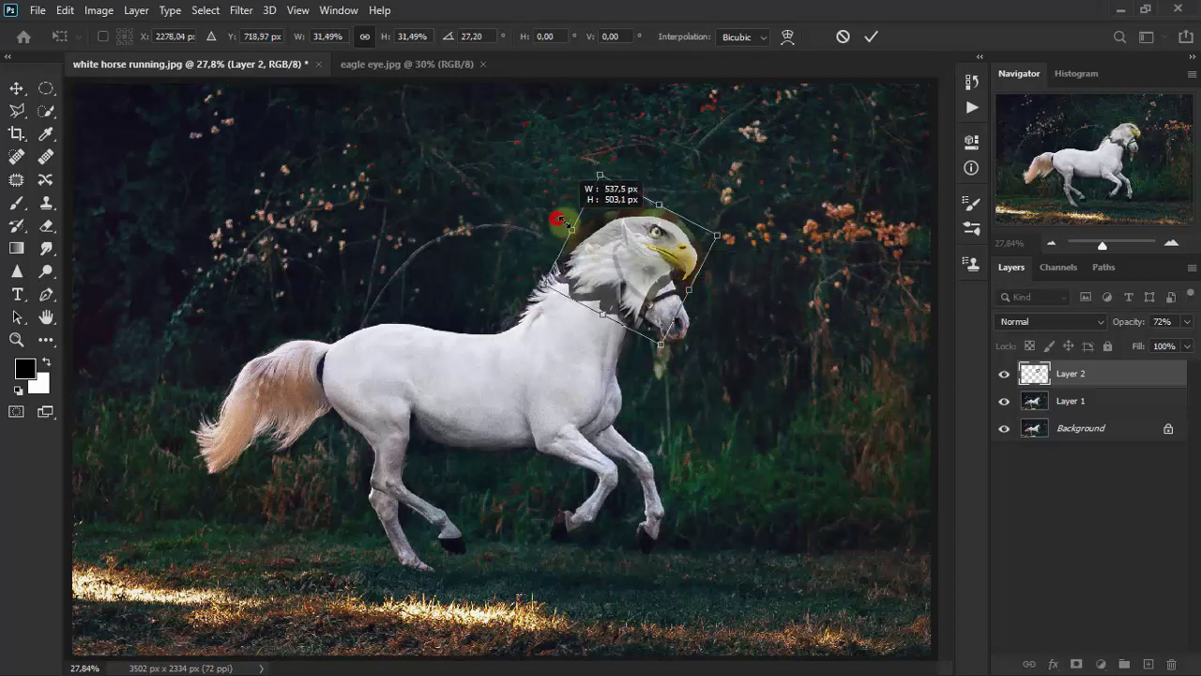
# Fine-tune the eagle head to about 31% scale and 35° tilt over the horse's head, then commit.
pyautogui.moveTo(624, 286)
pyautogui.mouseDown()
pyautogui.moveTo(613, 275)
pyautogui.moveTo(663, 305)
pyautogui.moveTo(615, 312)
pyautogui.mouseUp()
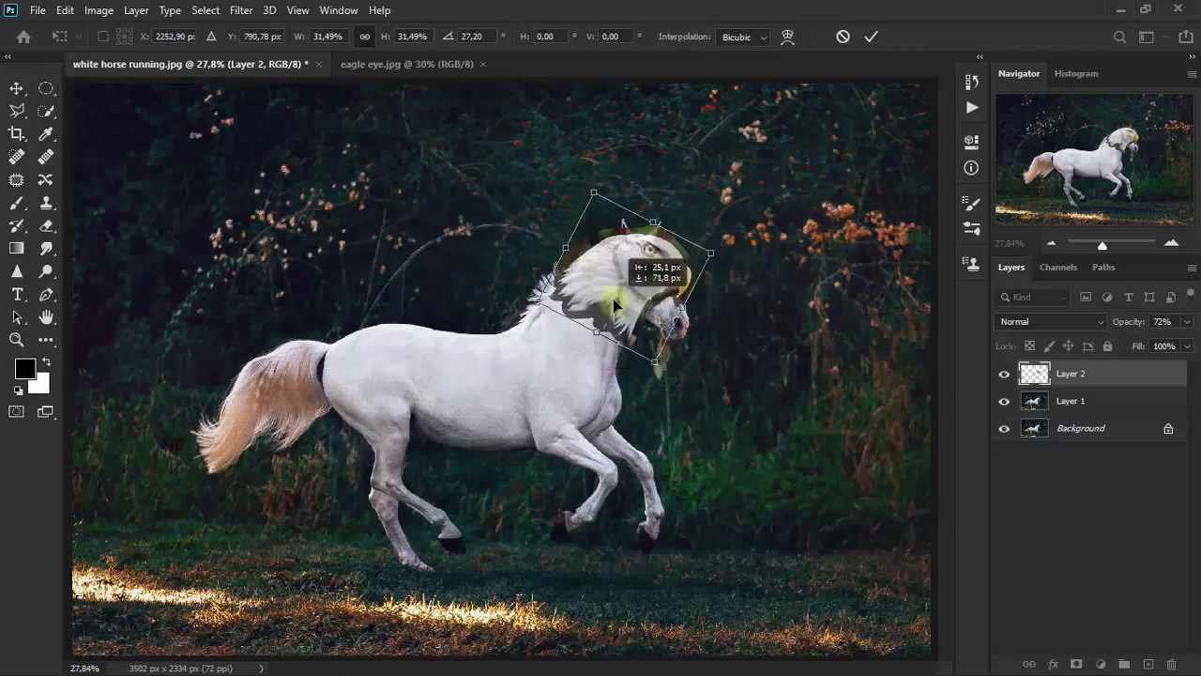
pyautogui.moveTo(690, 306); pyautogui.dragTo(682, 306)
pyautogui.moveTo(697, 350); pyautogui.dragTo(692, 356)
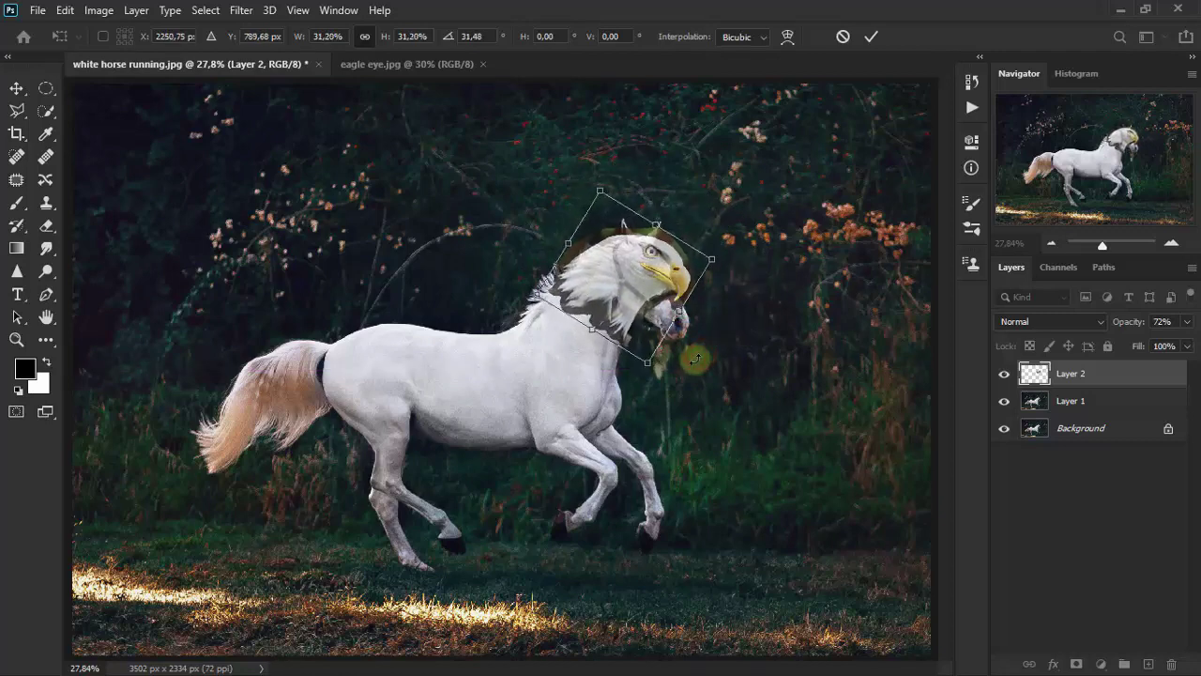
pyautogui.moveTo(635, 292); pyautogui.dragTo(644, 298)
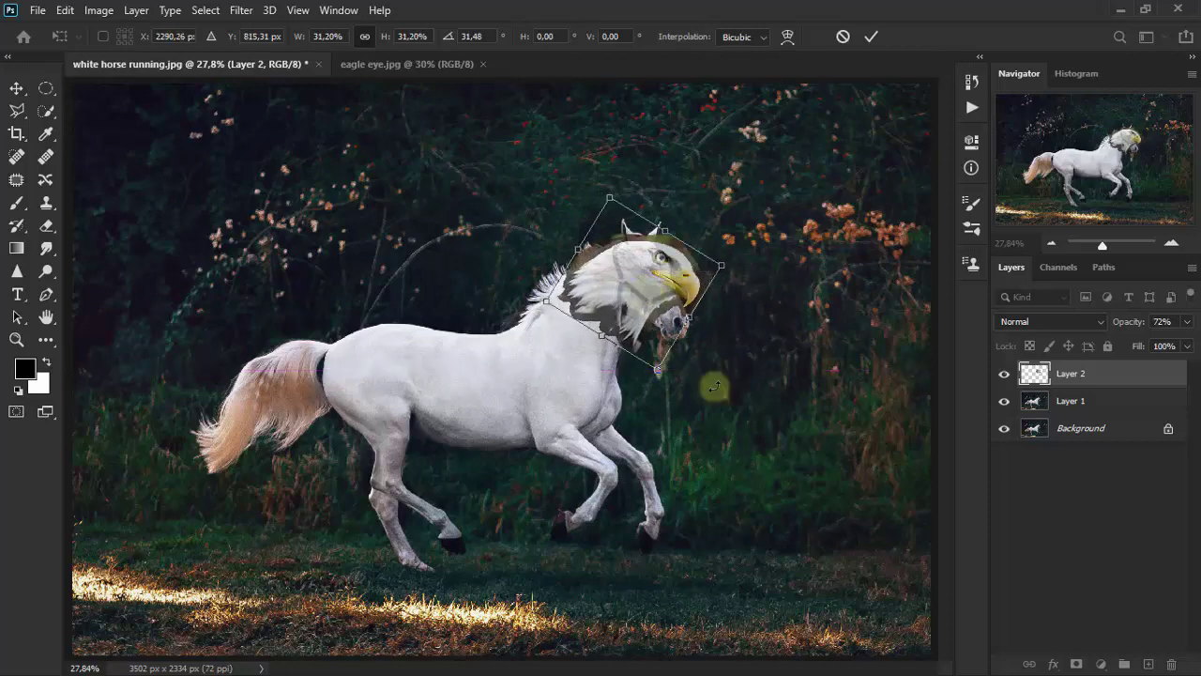
pyautogui.moveTo(683, 383); pyautogui.dragTo(688, 384)
pyautogui.moveTo(638, 296); pyautogui.dragTo(631, 294)
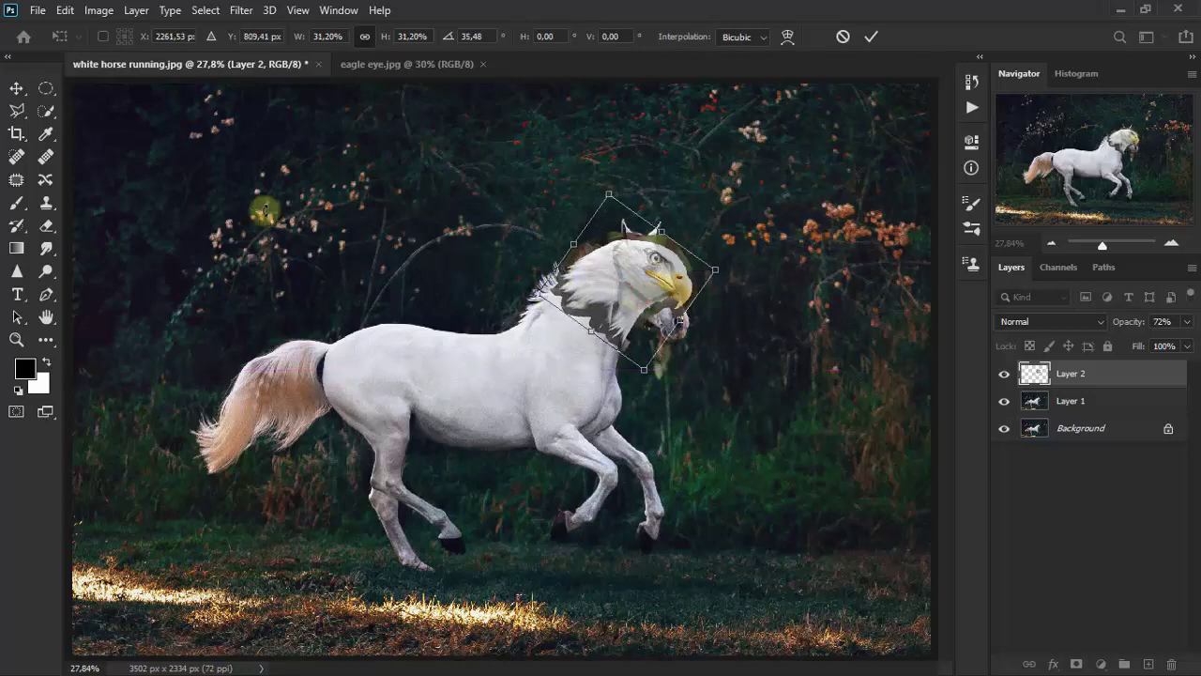
pyautogui.click(14, 86)
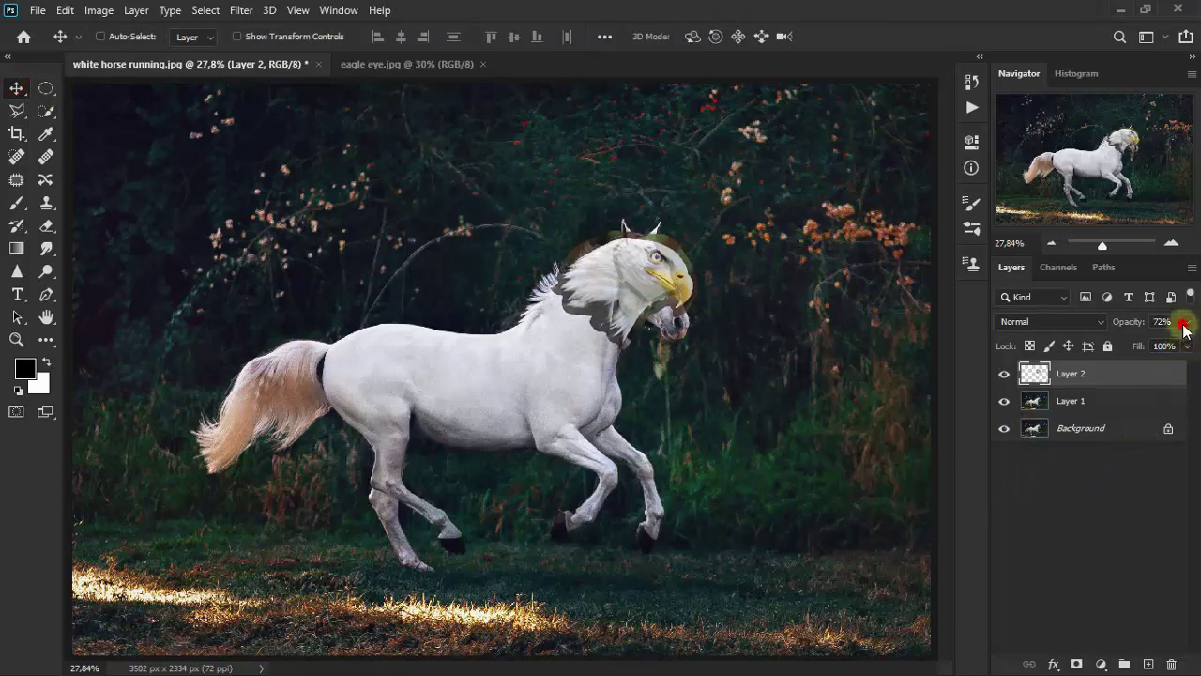
# Raise Layer 2's opacity back to 100% and select Layer 1.
pyautogui.moveTo(1176, 343); pyautogui.dragTo(1195, 344)
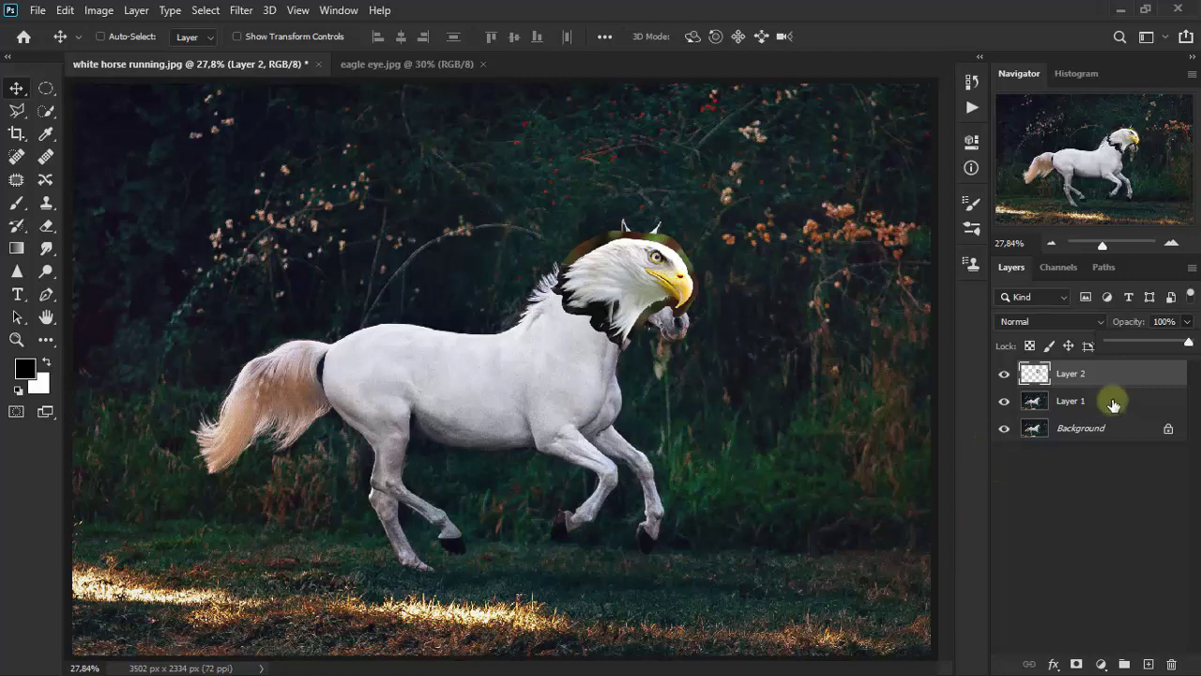
pyautogui.click(1113, 401)
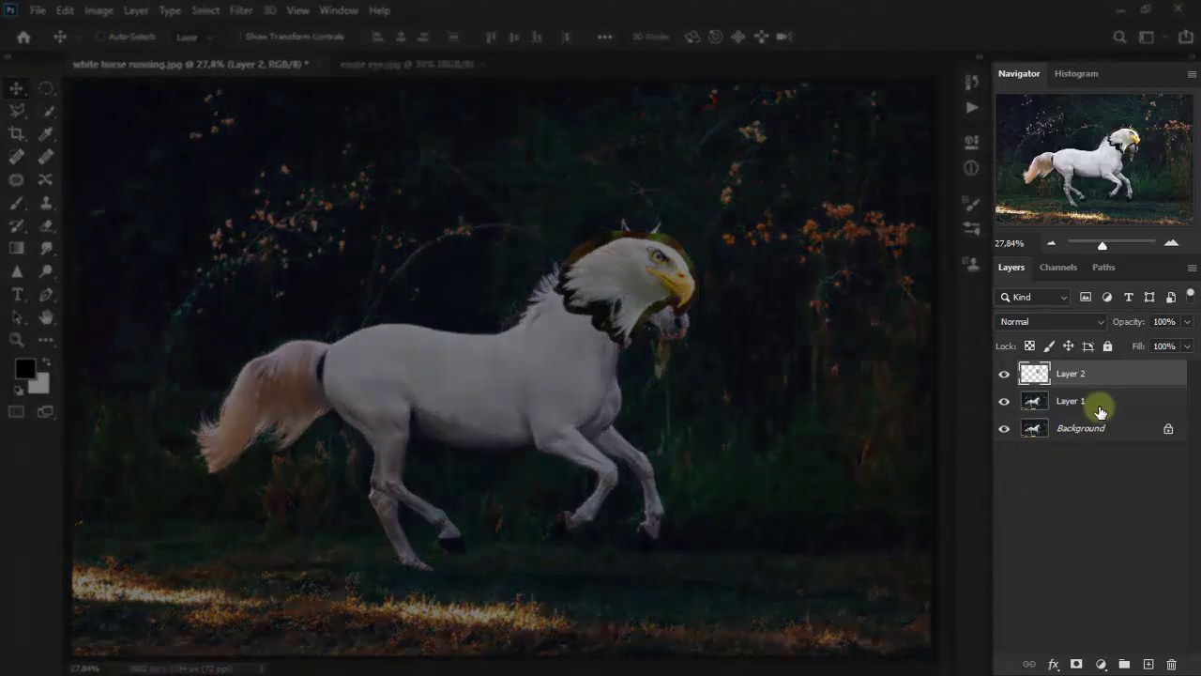
pyautogui.click(1099, 411)
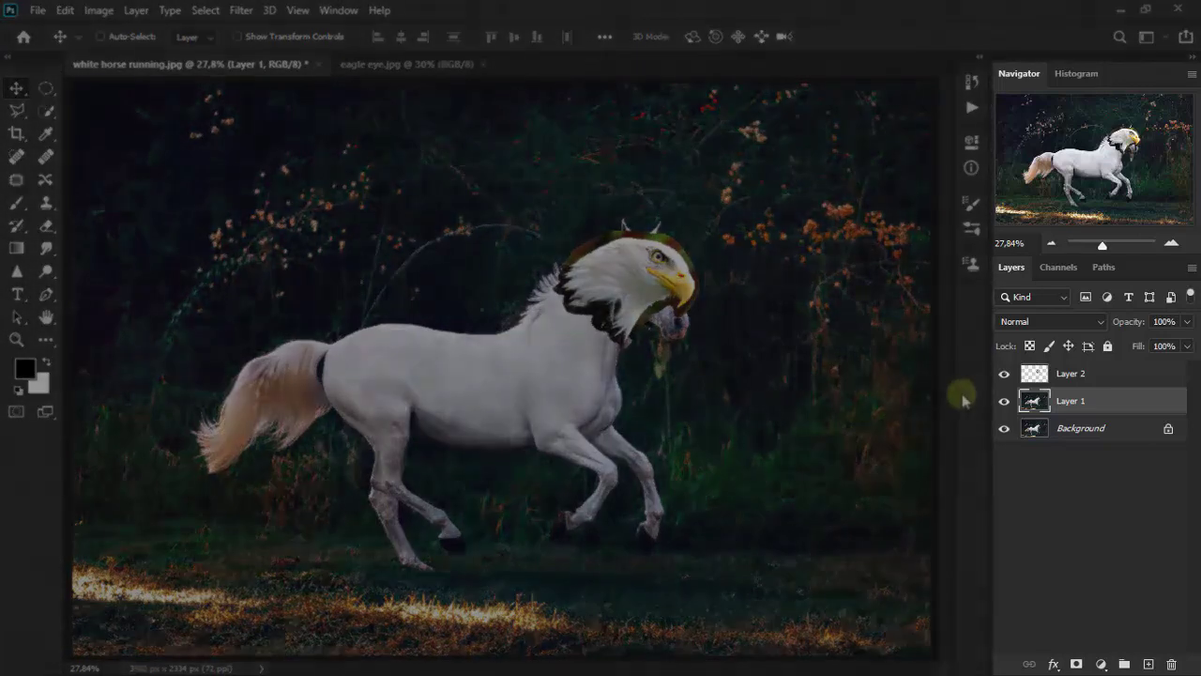
# Content-Aware Fill away the horse's original head on Layer 1, keeping Preserve Transparency on.
pyautogui.click(1005, 377)
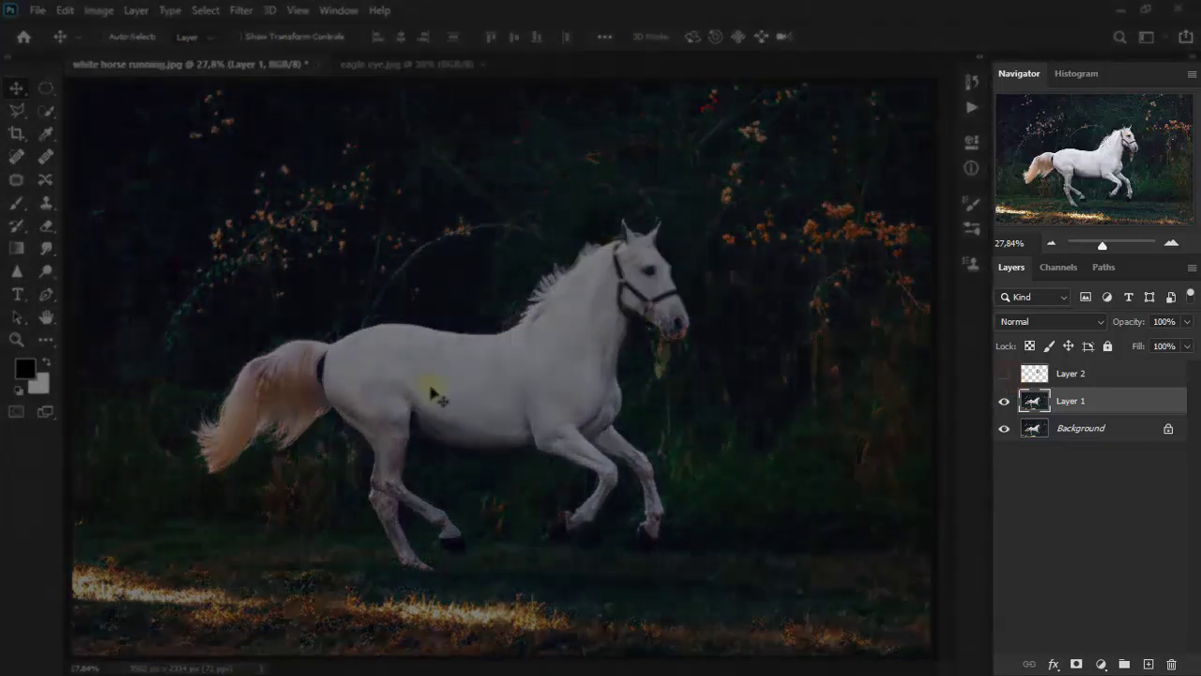
pyautogui.click(17, 181)
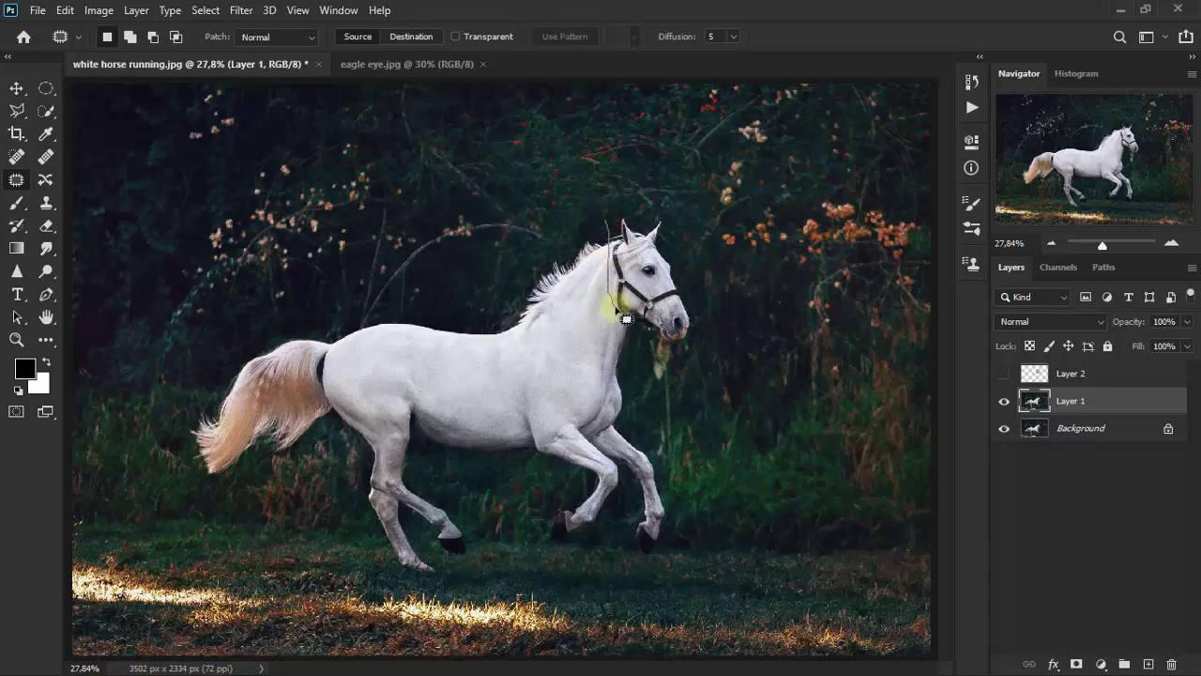
pyautogui.moveTo(660, 351)
pyautogui.mouseDown()
pyautogui.moveTo(697, 313)
pyautogui.moveTo(679, 249)
pyautogui.moveTo(619, 324)
pyautogui.mouseUp()
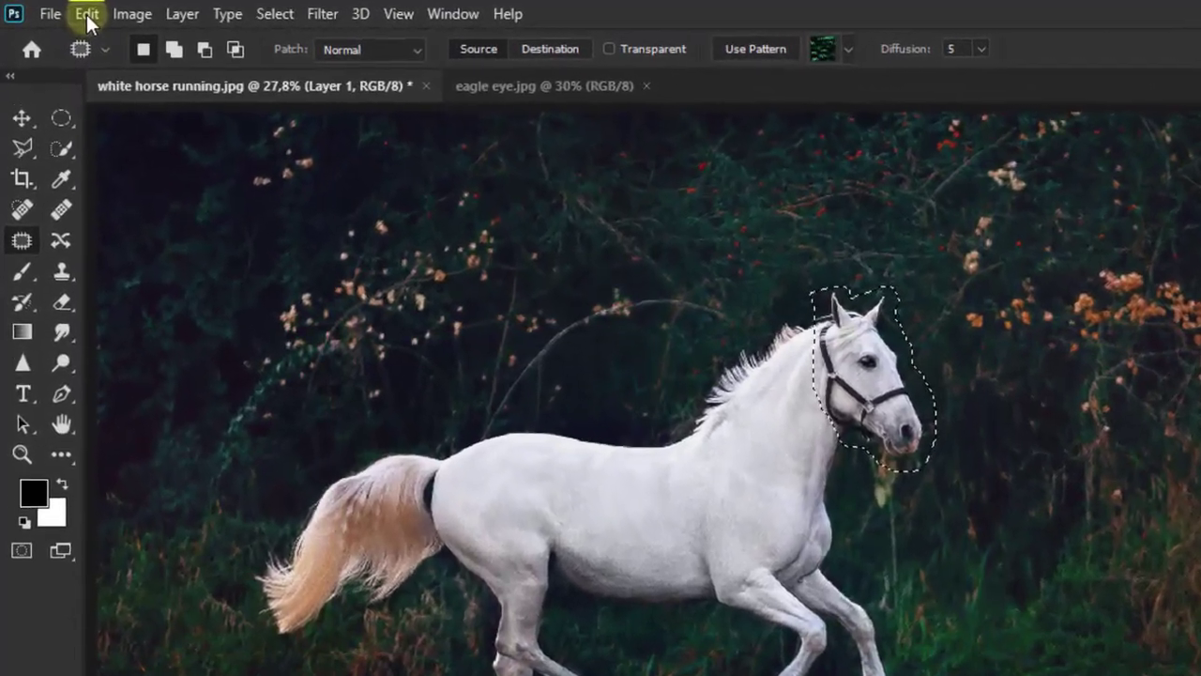
pyautogui.click(79, 13)
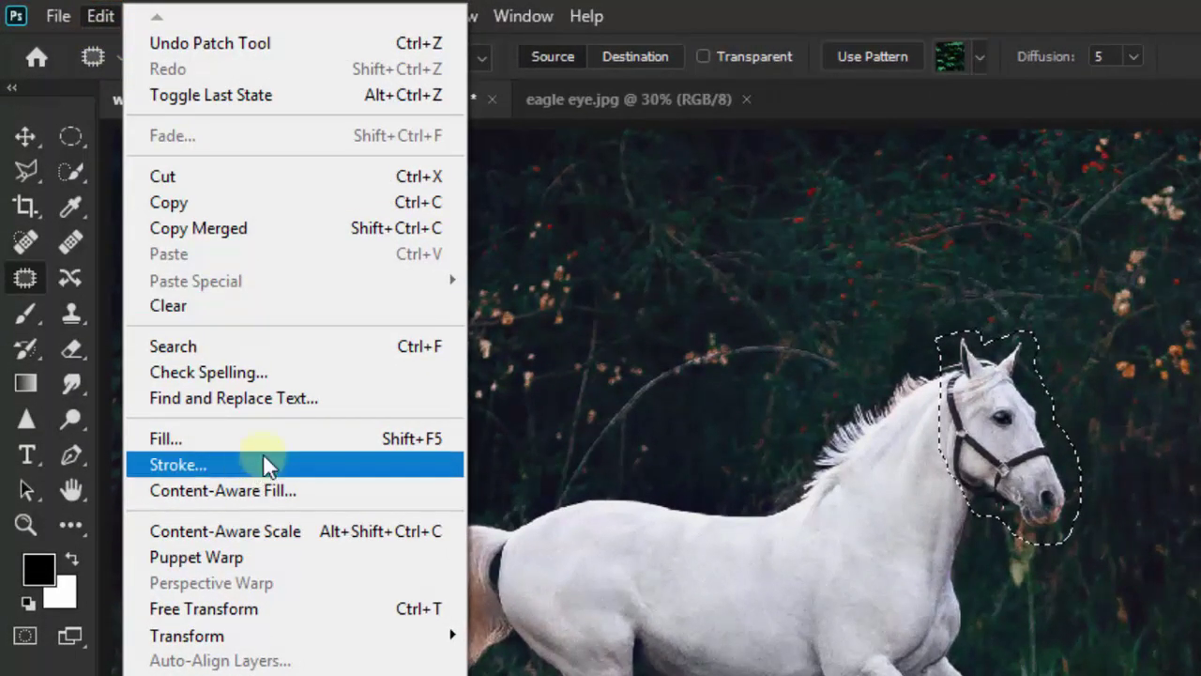
pyautogui.click(298, 441)
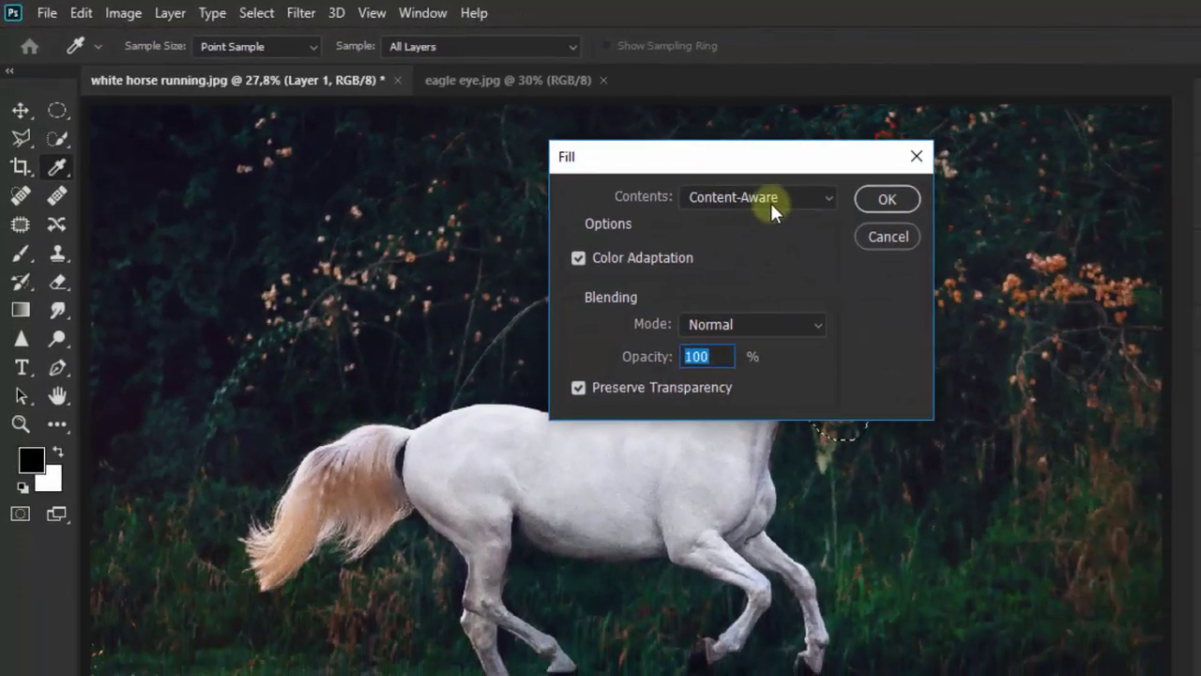
pyautogui.click(849, 215)
pyautogui.click(652, 237)
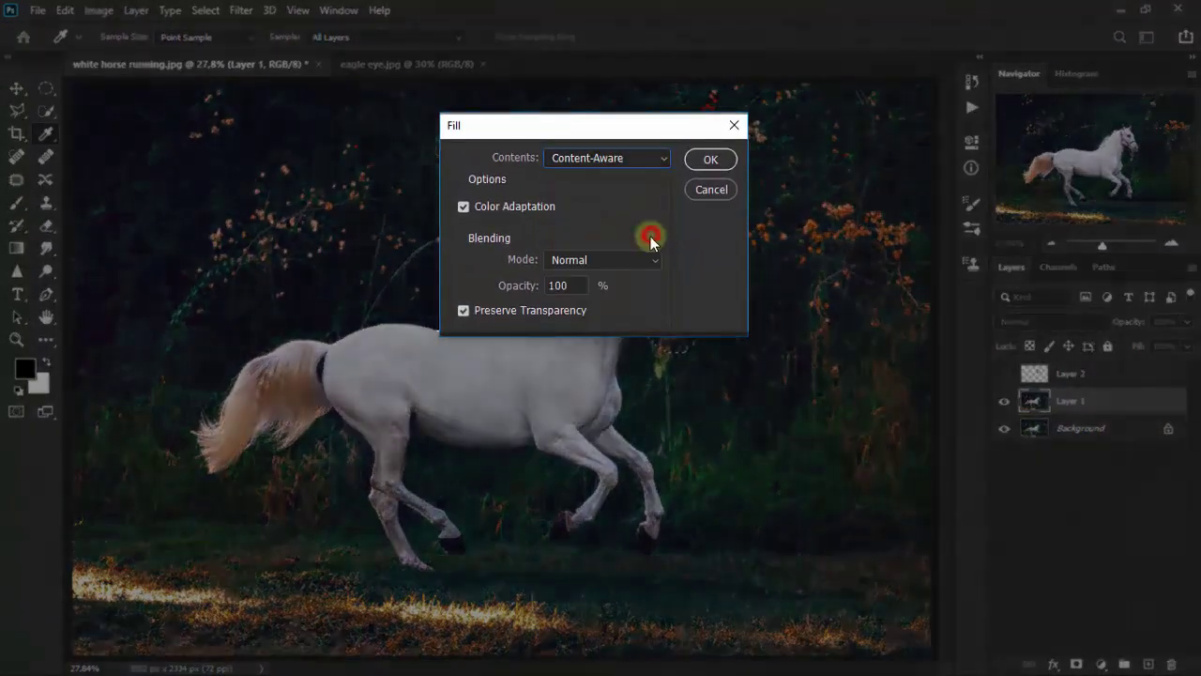
pyautogui.doubleClick(463, 311)
pyautogui.click(711, 160)
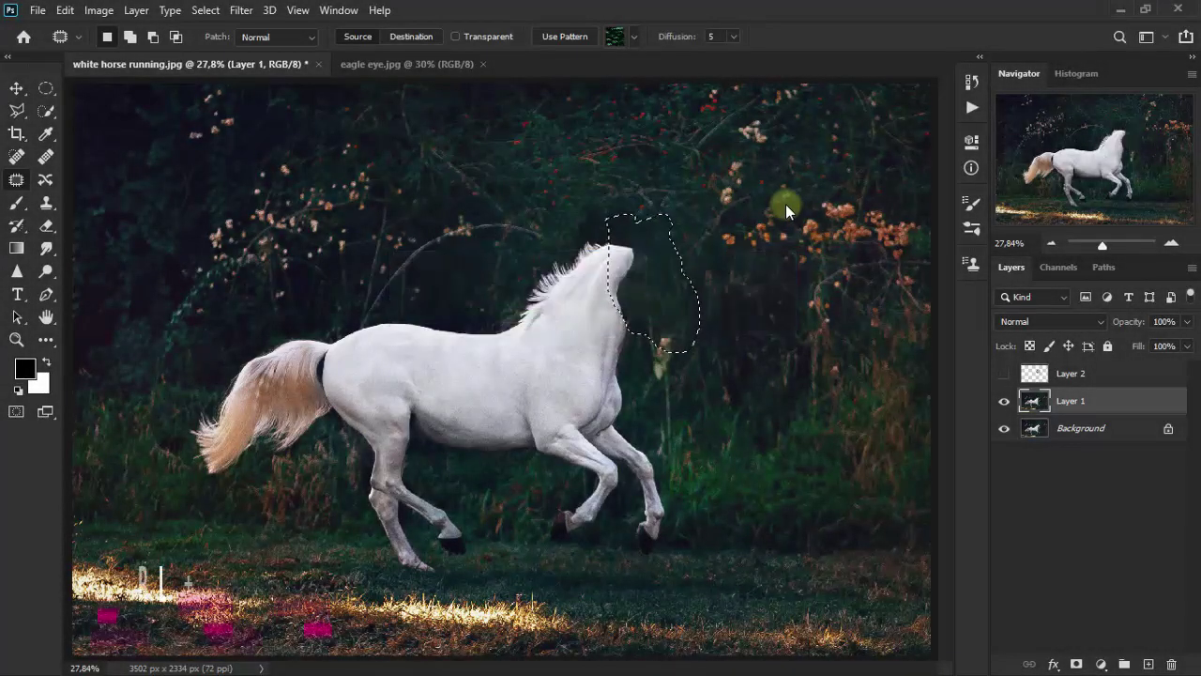
pyautogui.hotkey('ctrl', 'd')
pyautogui.hotkey('ctrl', 'd')
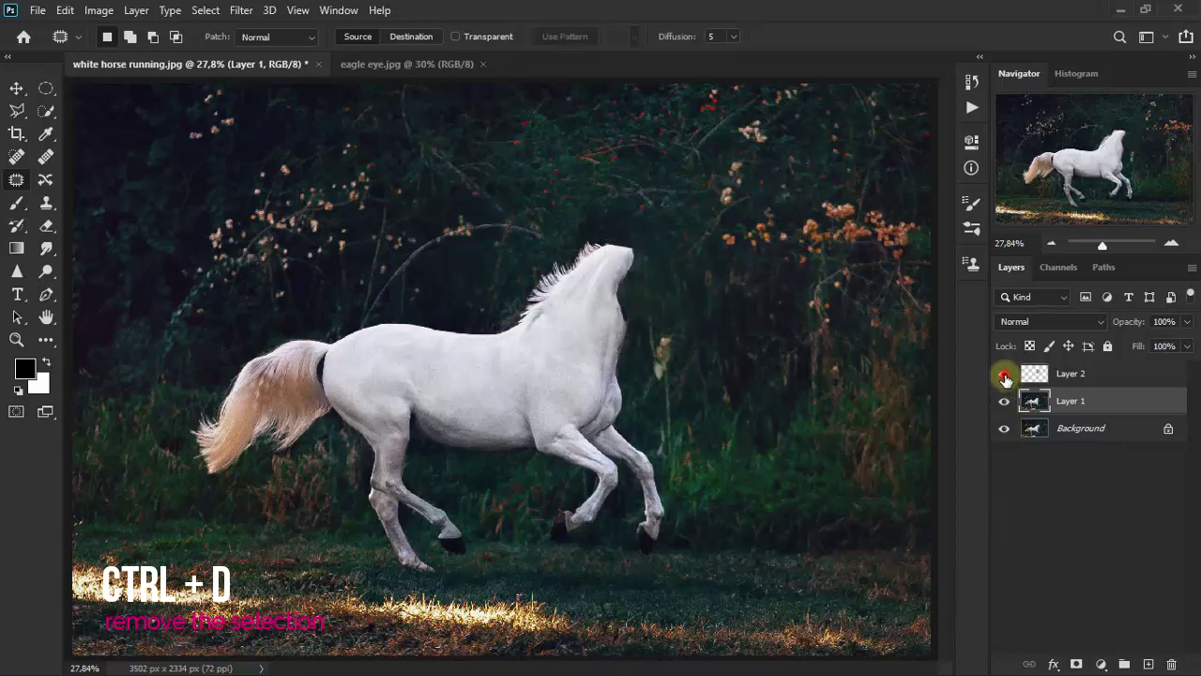
pyautogui.click(1004, 374)
# Add a layer mask to Layer 2, pick the Eraser, and lower opacity to 66%.
pyautogui.click(1072, 373)
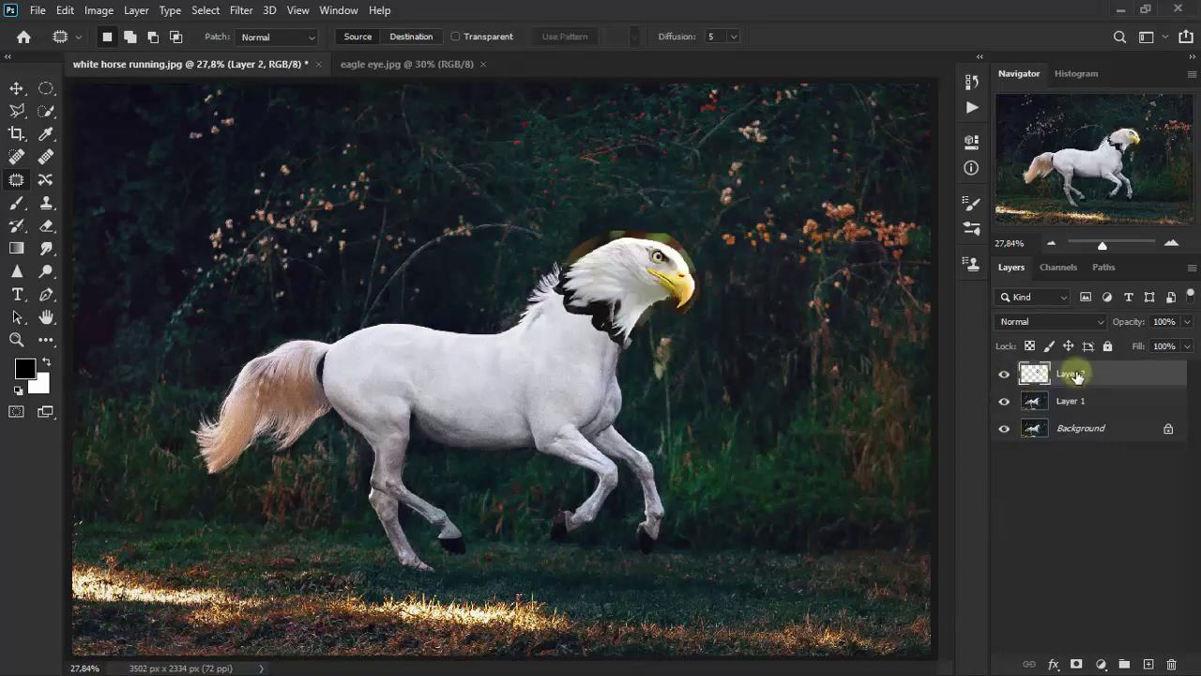
pyautogui.click(1076, 663)
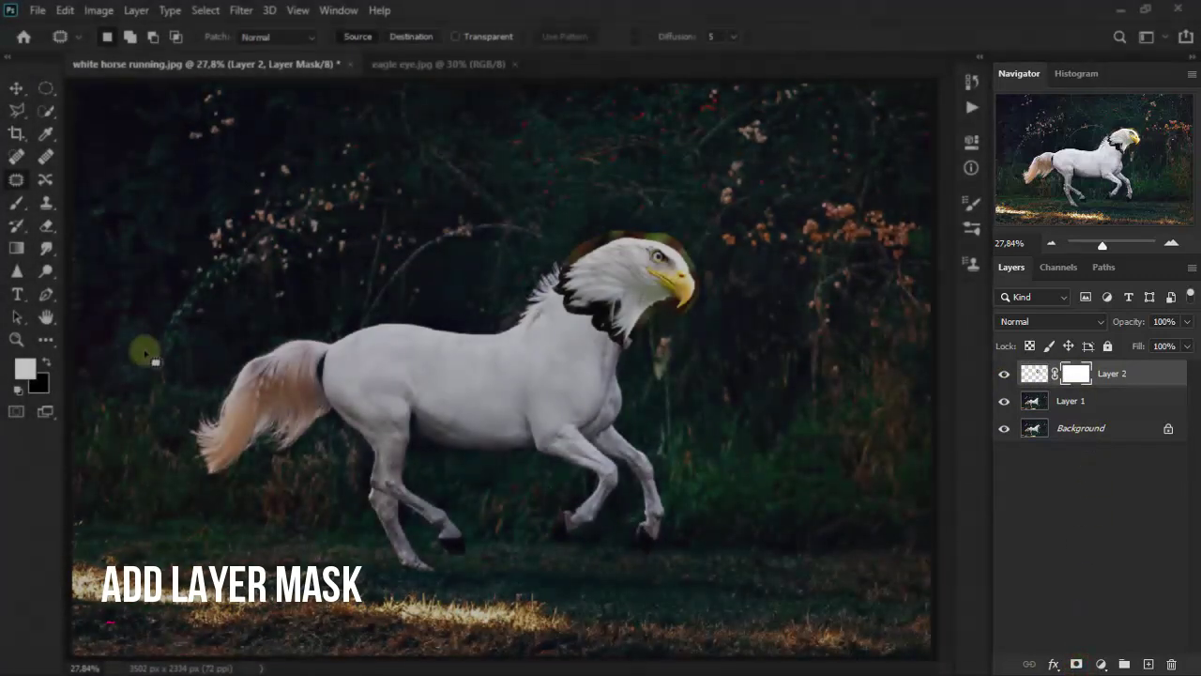
pyautogui.rightClick(44, 230)
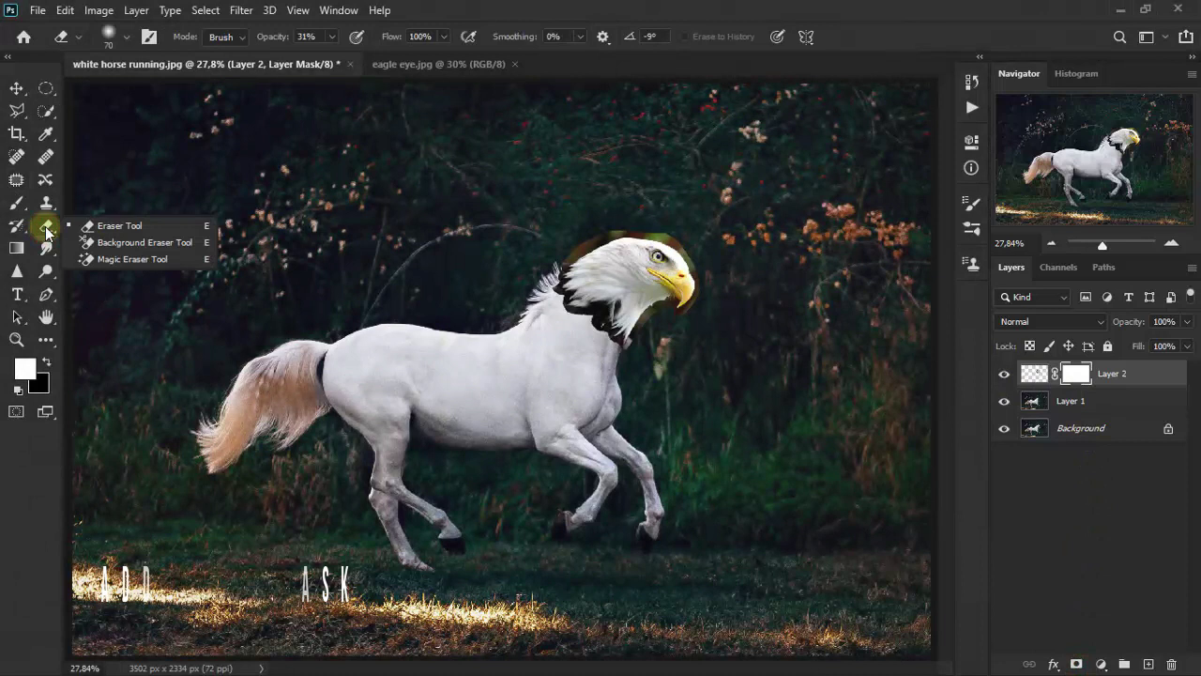
pyautogui.click(131, 219)
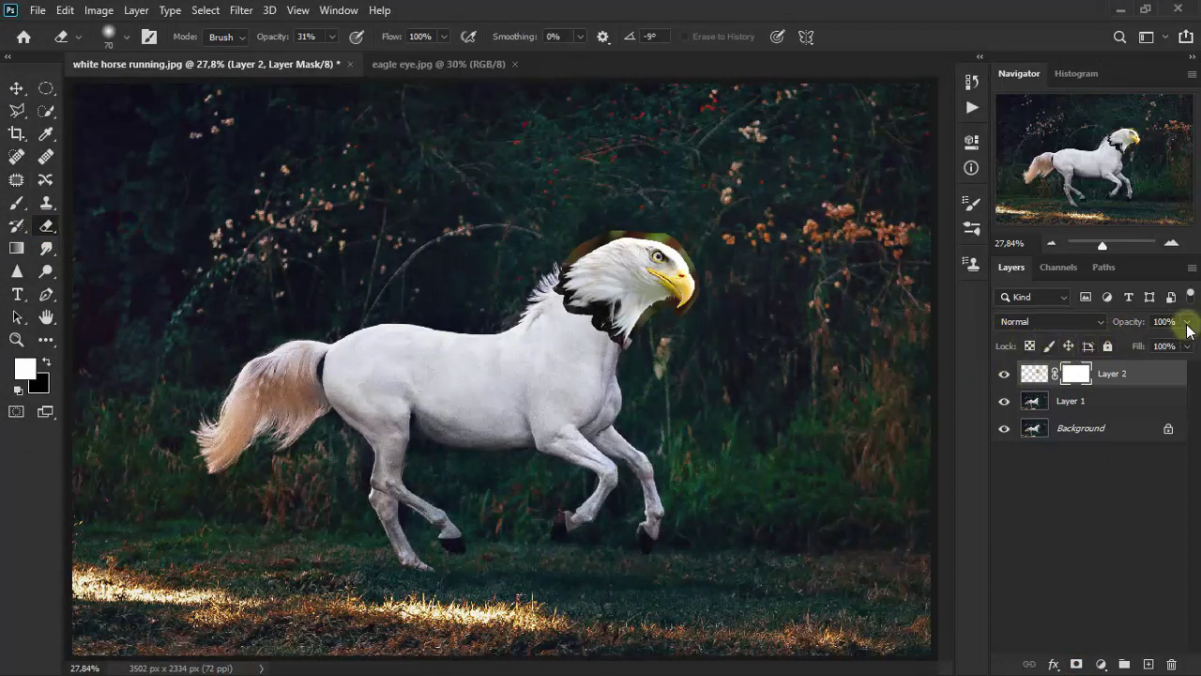
pyautogui.moveTo(1187, 344); pyautogui.dragTo(1161, 343)
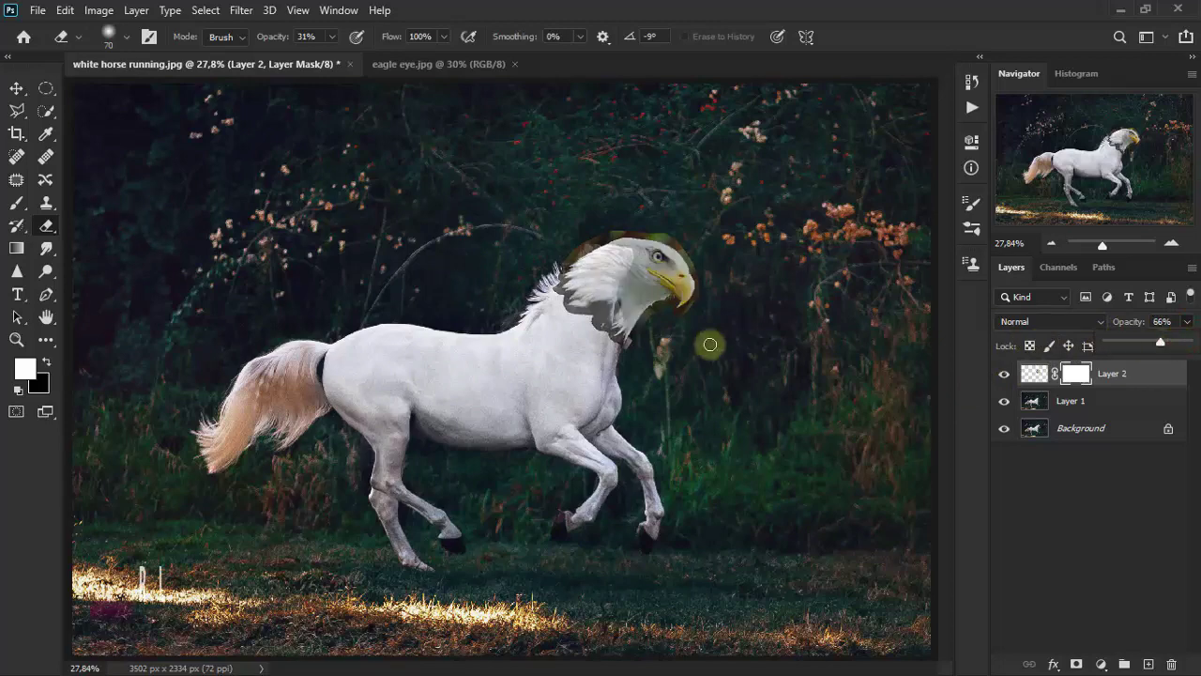
pyautogui.hotkey('ctrl', '+')
pyautogui.hotkey('ctrl', '+')
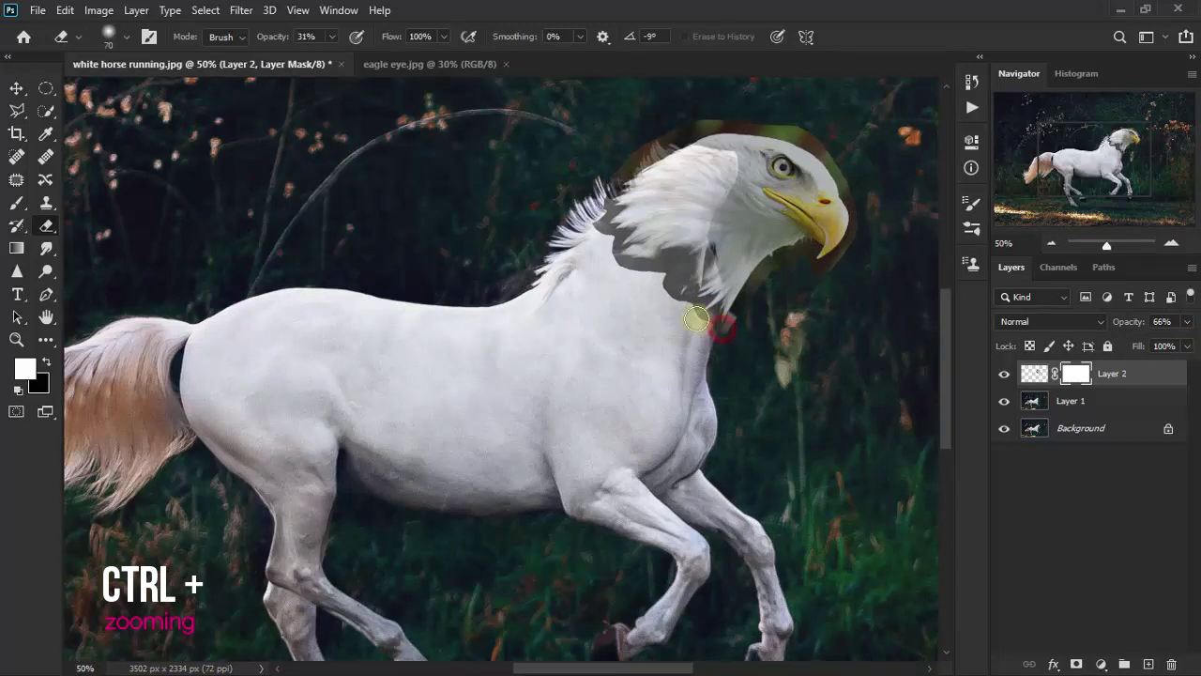
# Erase the eagle's neck edge at 16% eraser strength so it fades into the horse's neck.
pyautogui.moveTo(696, 319); pyautogui.dragTo(668, 290)
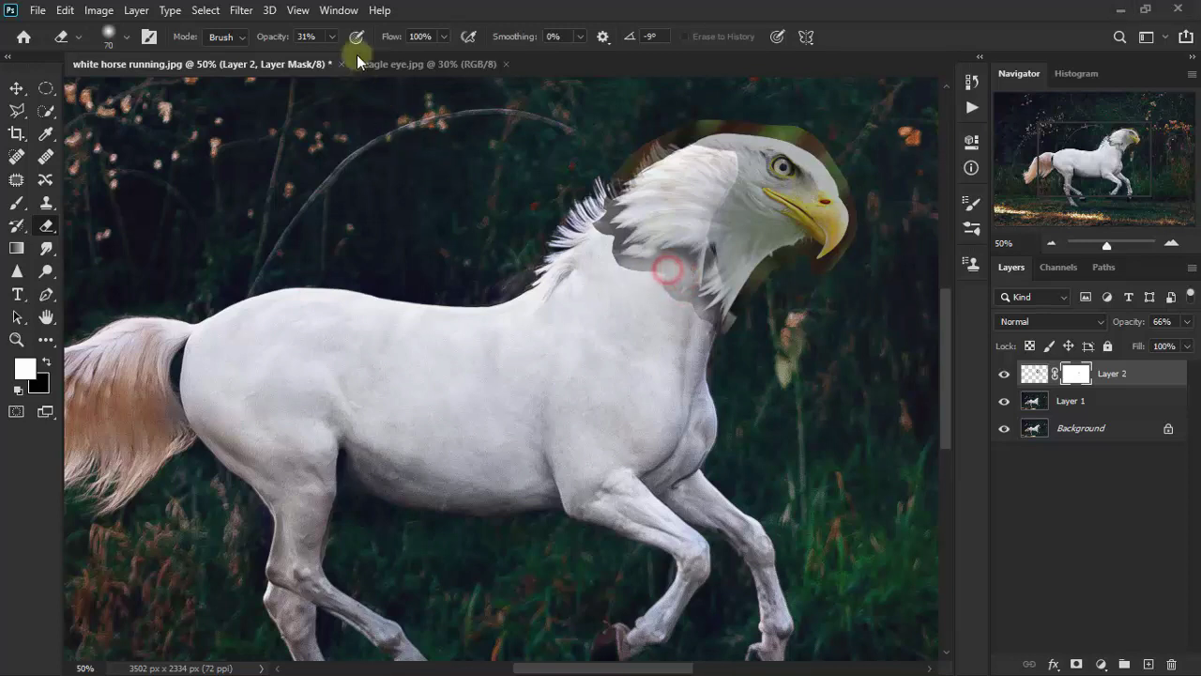
pyautogui.click(331, 37)
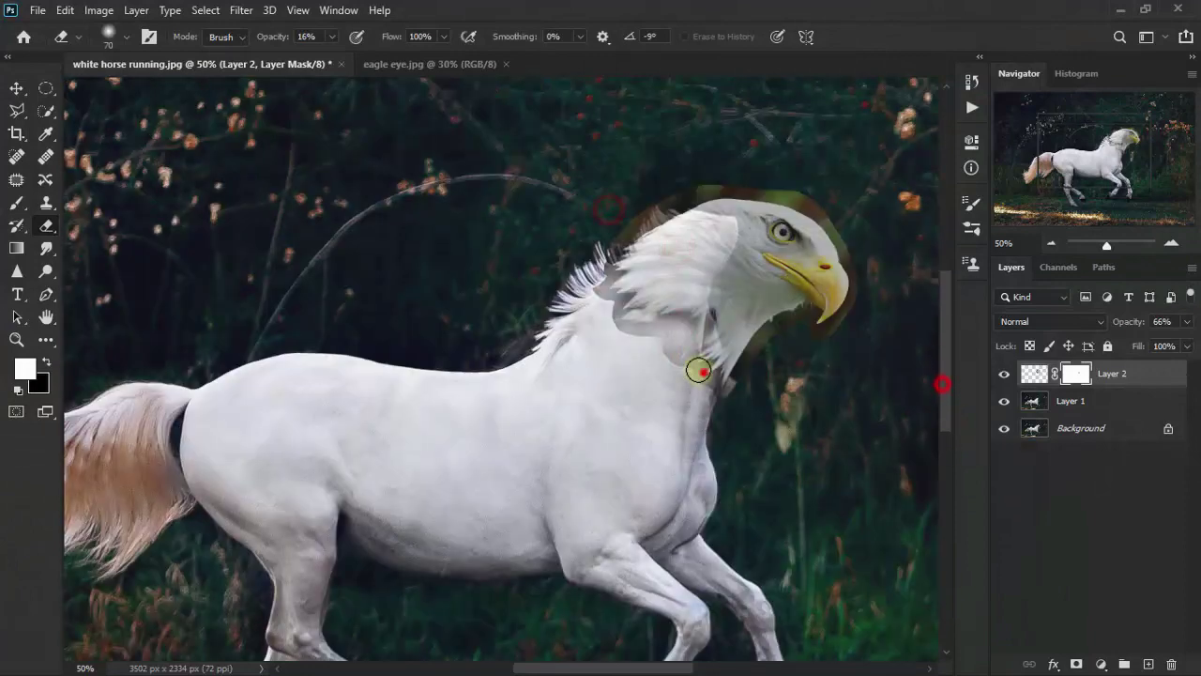
pyautogui.click(690, 324)
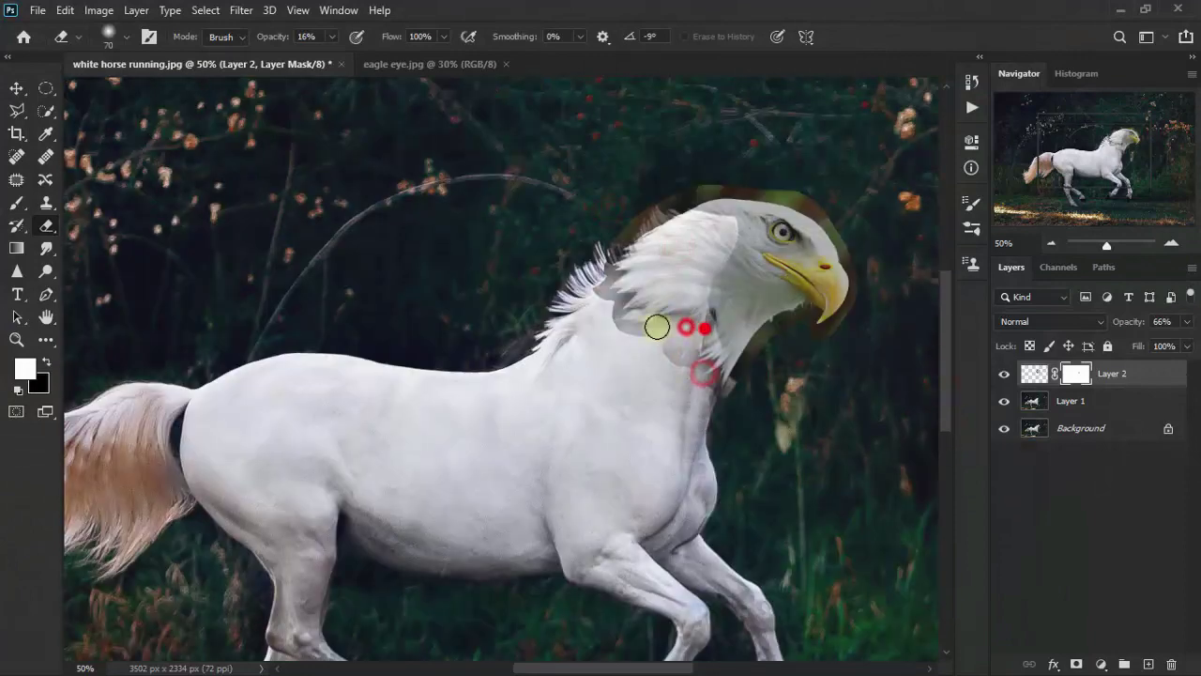
pyautogui.click(624, 305)
pyautogui.click(610, 272)
pyautogui.click(624, 314)
pyautogui.click(657, 319)
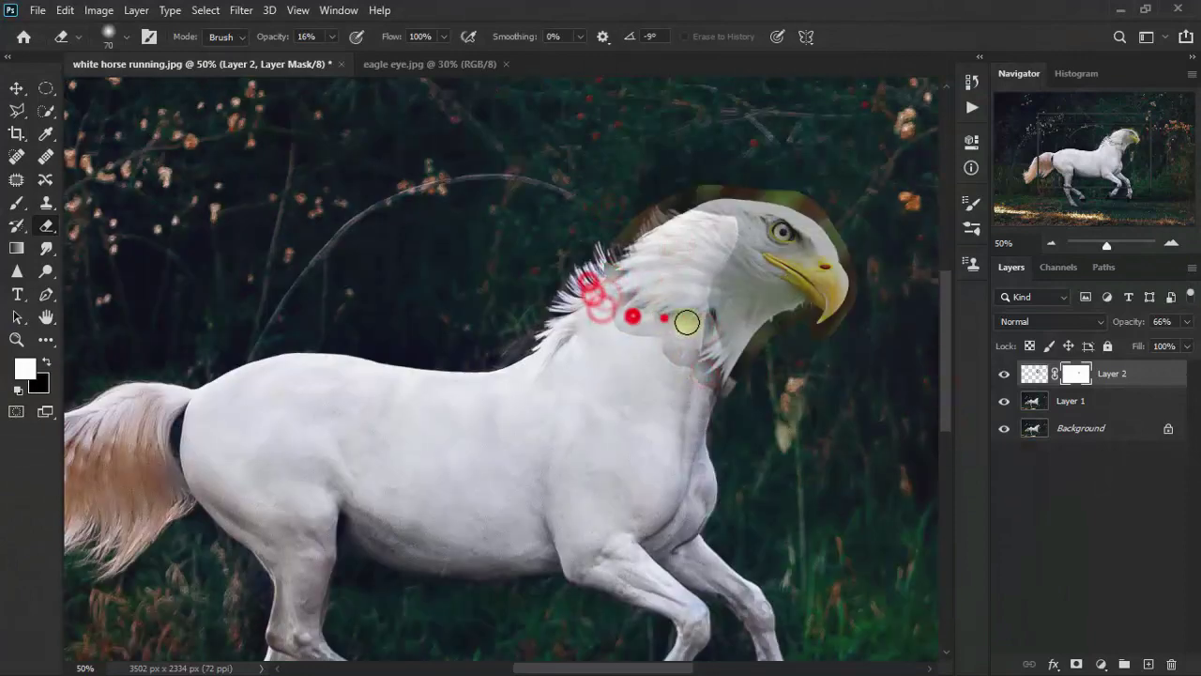
pyautogui.click(708, 330)
pyautogui.click(708, 375)
pyautogui.click(674, 322)
pyautogui.click(624, 249)
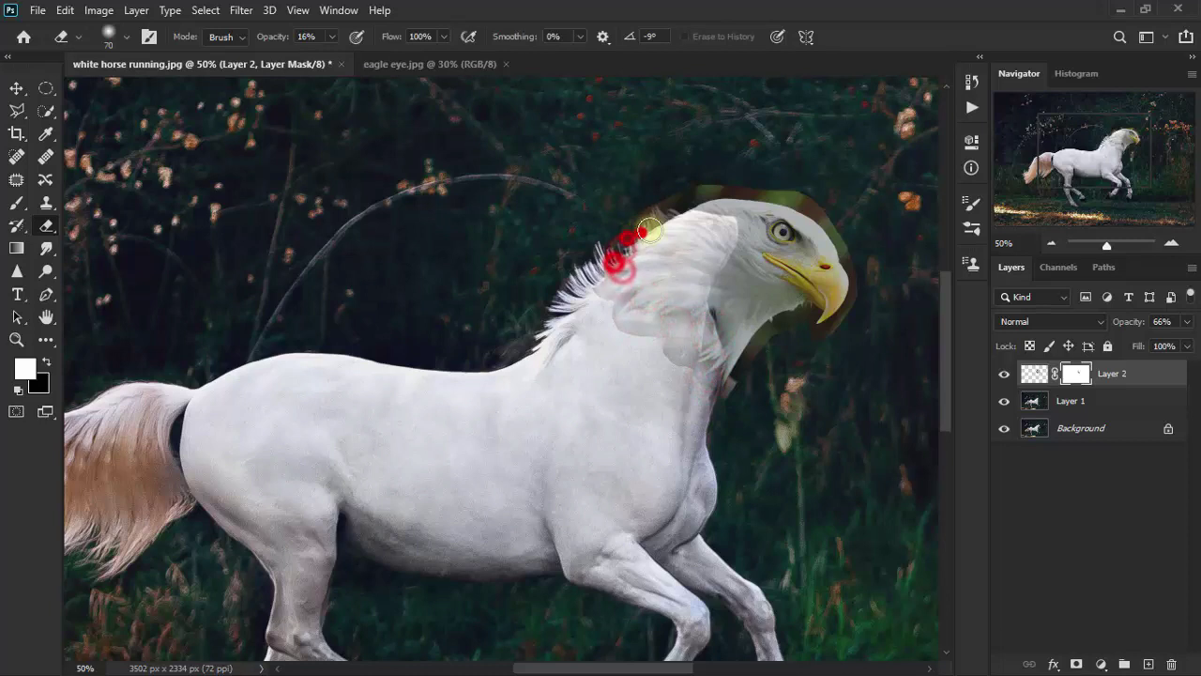
pyautogui.click(644, 226)
pyautogui.click(625, 319)
pyautogui.click(677, 356)
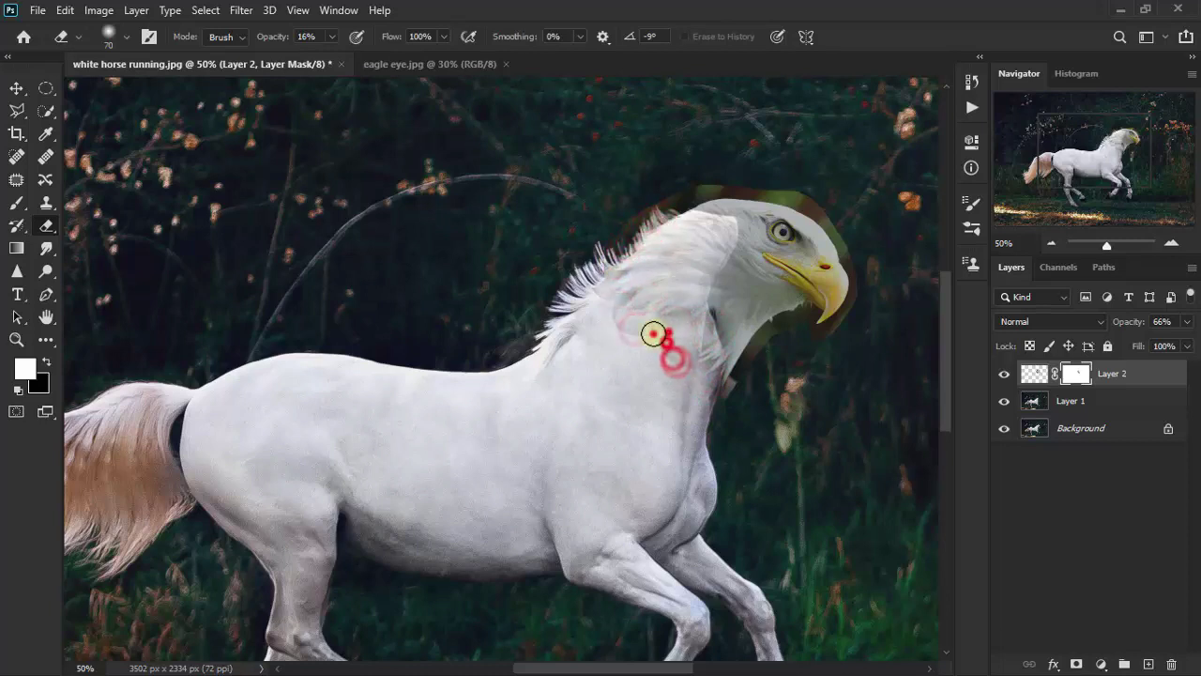
pyautogui.click(651, 332)
pyautogui.click(636, 298)
pyautogui.click(623, 280)
pyautogui.click(666, 318)
pyautogui.click(710, 356)
pyautogui.click(616, 322)
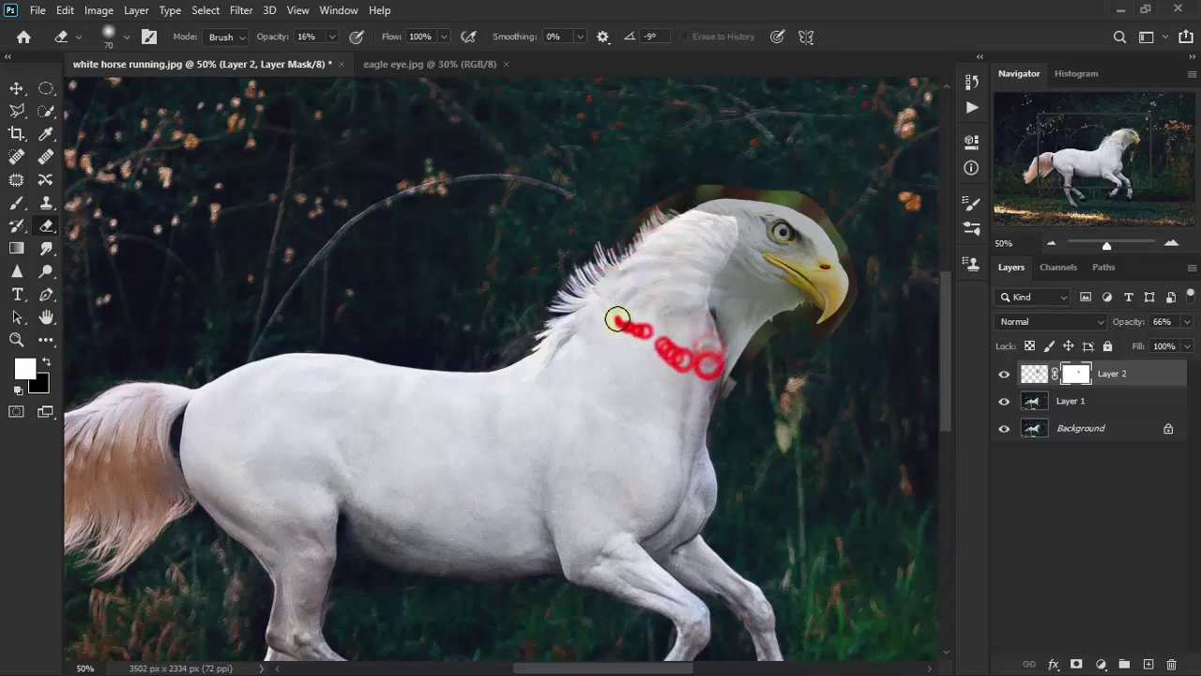
# Compare the blend by toggling Layer 2's visibility, then restore its opacity to 100%.
pyautogui.press('x')
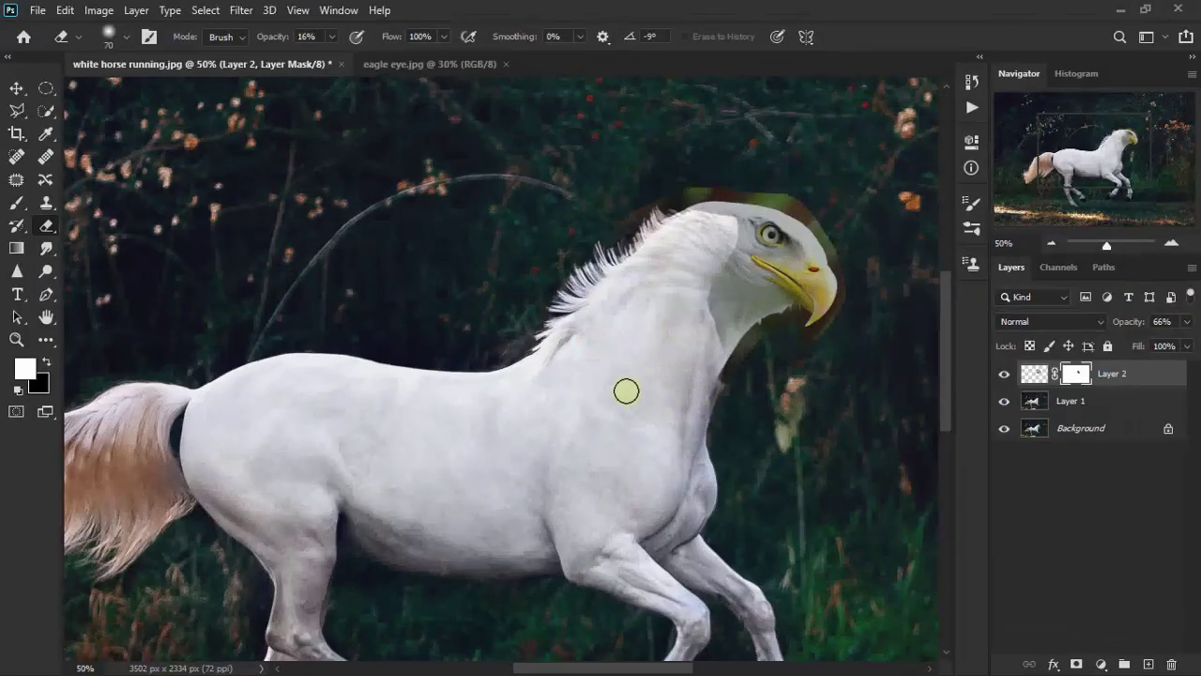
pyautogui.click(1004, 374)
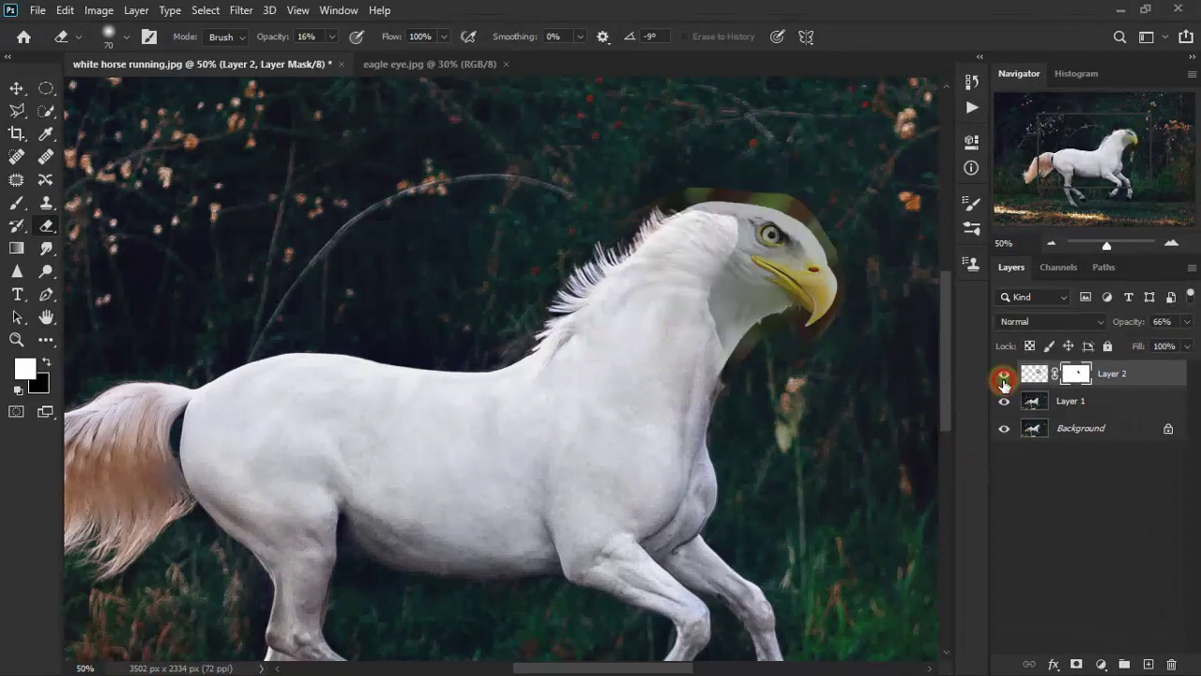
pyautogui.click(1004, 374)
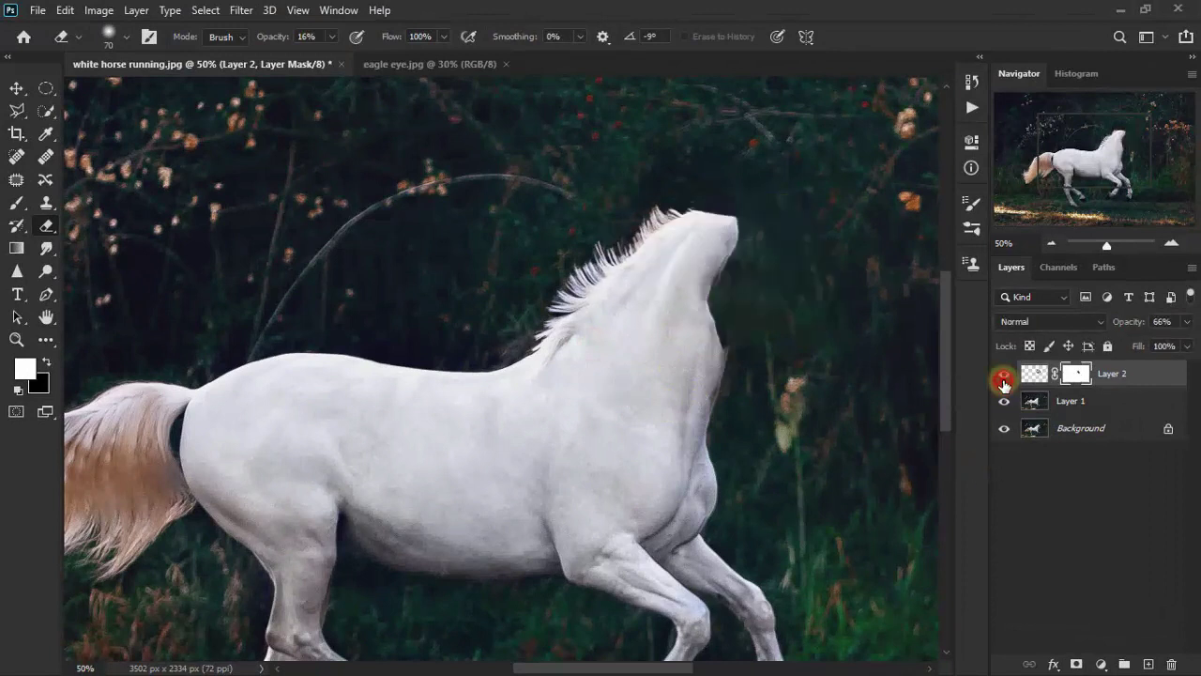
pyautogui.click(1184, 325)
pyautogui.moveTo(1159, 341); pyautogui.dragTo(1196, 349)
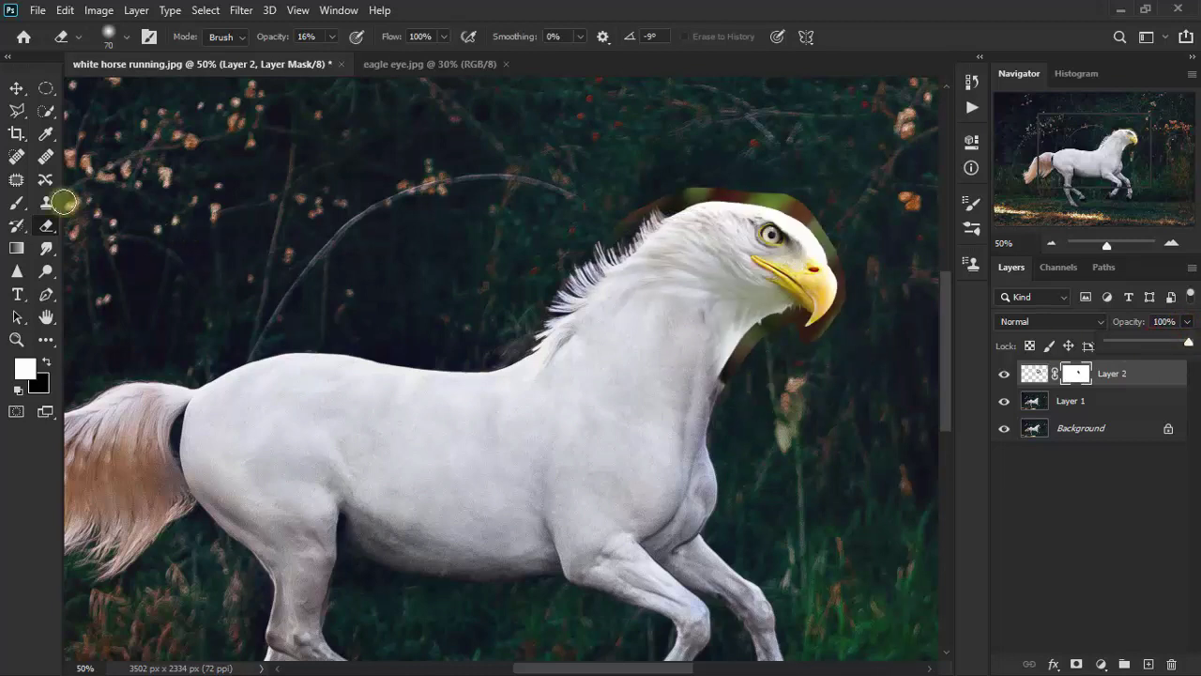
pyautogui.click(18, 181)
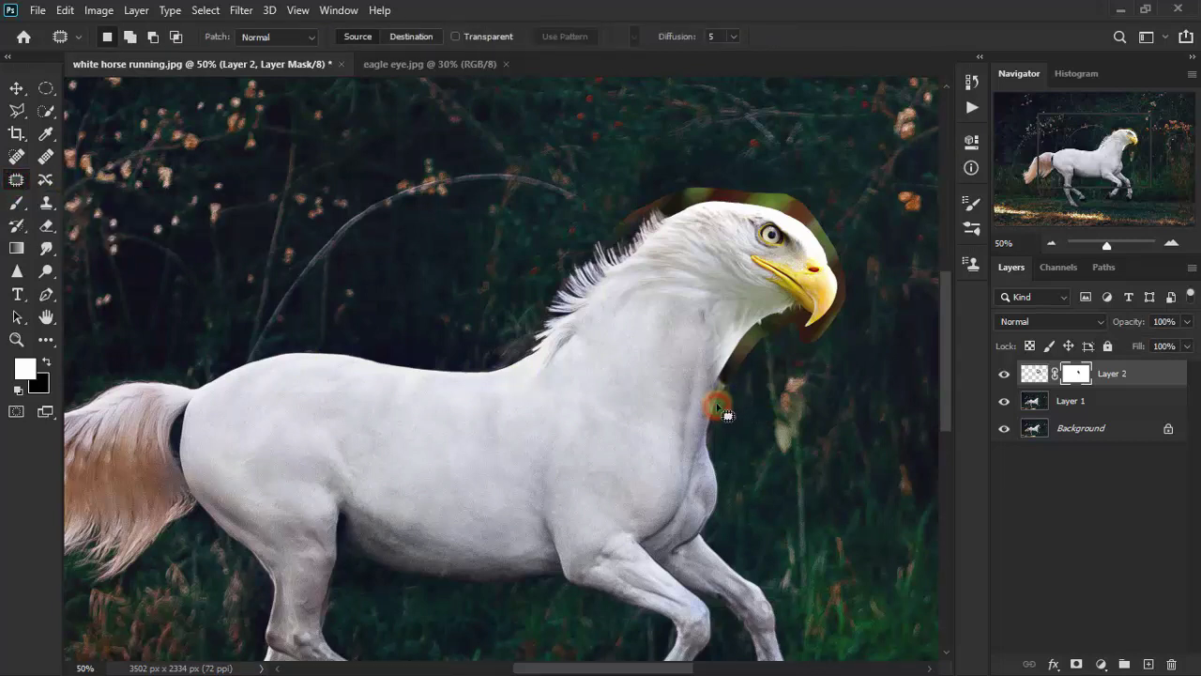
# Outline and delete the dark fringe beside the eagle's neck and beak.
pyautogui.moveTo(717, 406); pyautogui.dragTo(730, 375)
pyautogui.moveTo(787, 332)
pyautogui.mouseDown()
pyautogui.moveTo(812, 329)
pyautogui.moveTo(849, 286)
pyautogui.moveTo(830, 234)
pyautogui.moveTo(758, 195)
pyautogui.moveTo(668, 221)
pyautogui.moveTo(823, 166)
pyautogui.moveTo(728, 421)
pyautogui.mouseUp()
pyautogui.press('BackSpace')
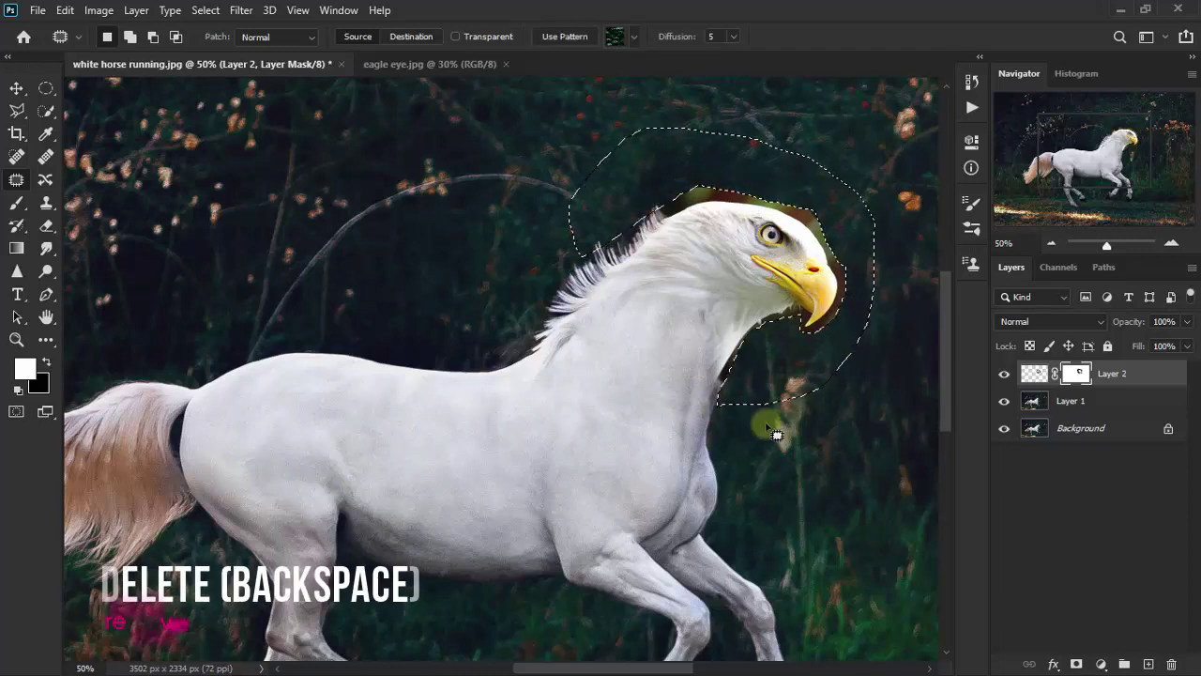
pyautogui.click(775, 433)
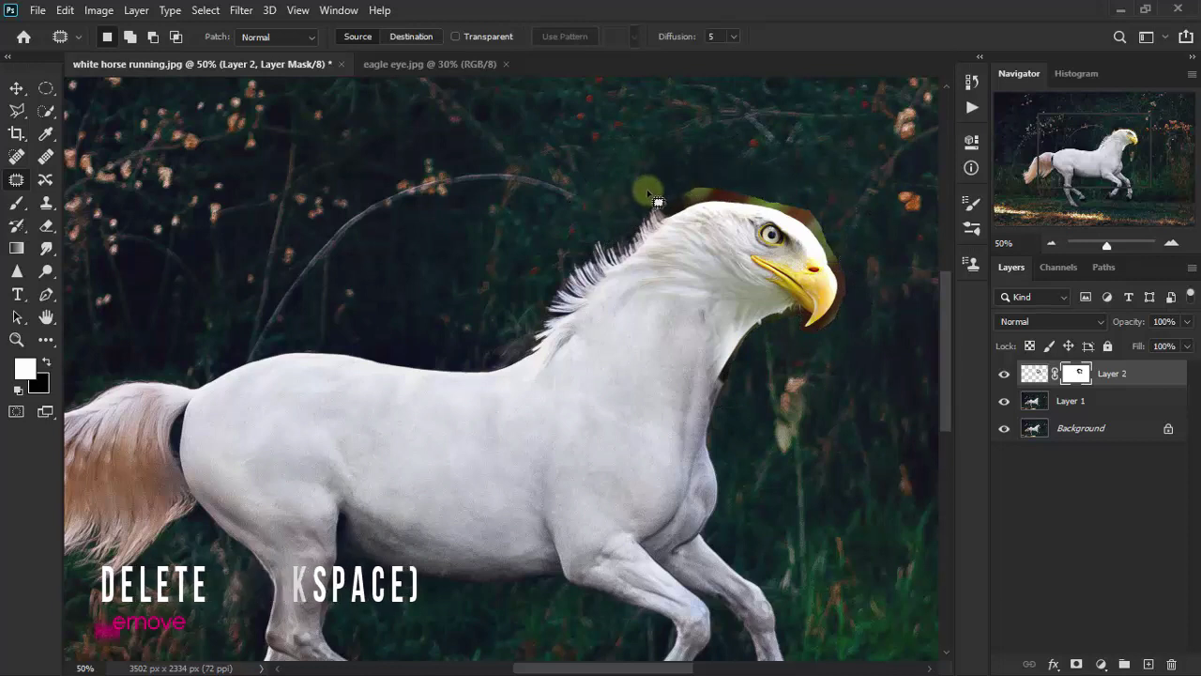
# Outline and remove the leftover halo around the top and back of the eagle's head.
pyautogui.moveTo(615, 233); pyautogui.dragTo(746, 202)
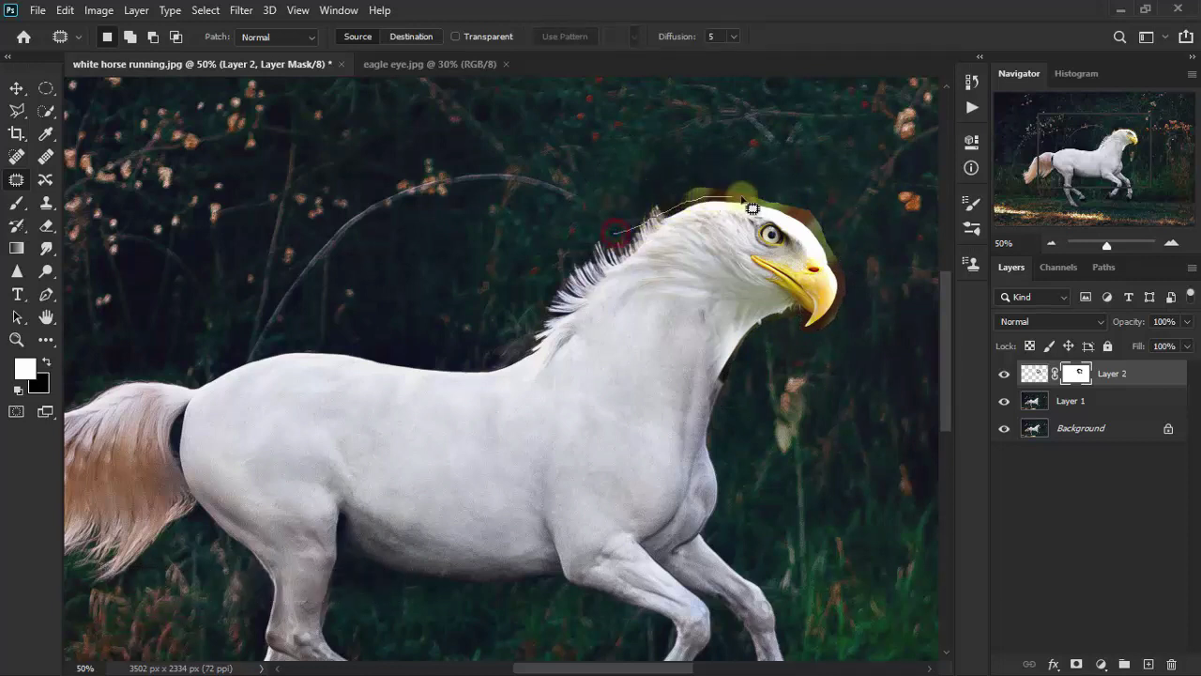
pyautogui.moveTo(815, 232)
pyautogui.mouseDown()
pyautogui.moveTo(853, 311)
pyautogui.moveTo(618, 230)
pyautogui.mouseUp()
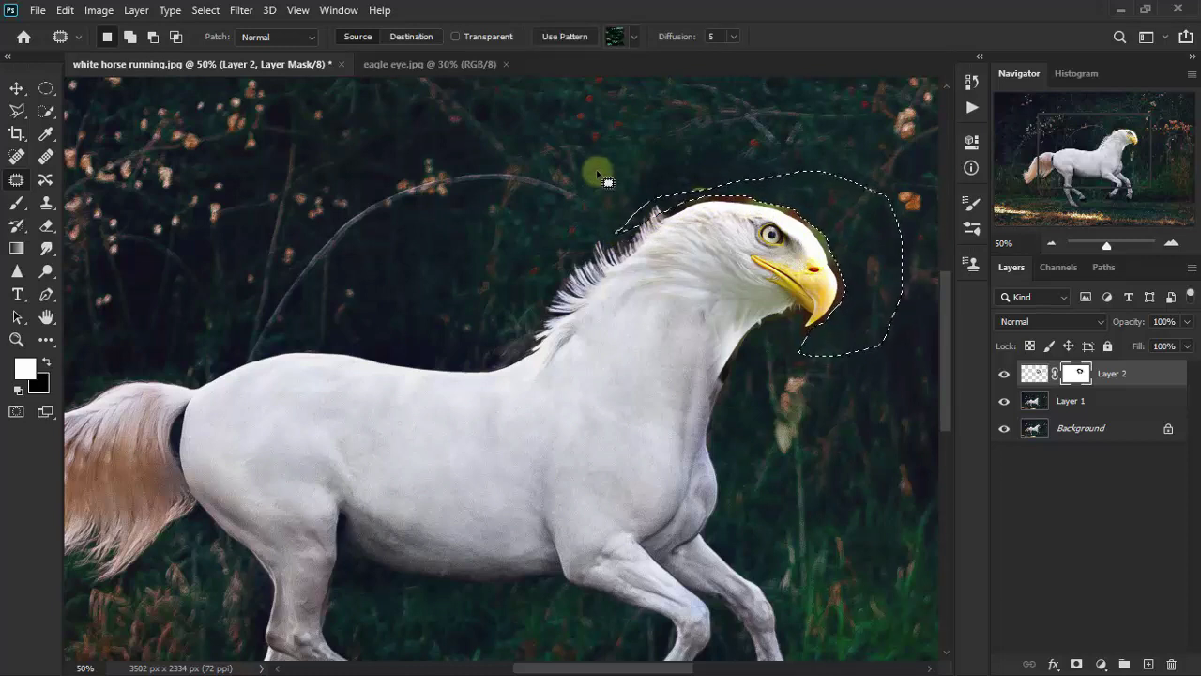
pyautogui.hotkey('ctrl', 'd')
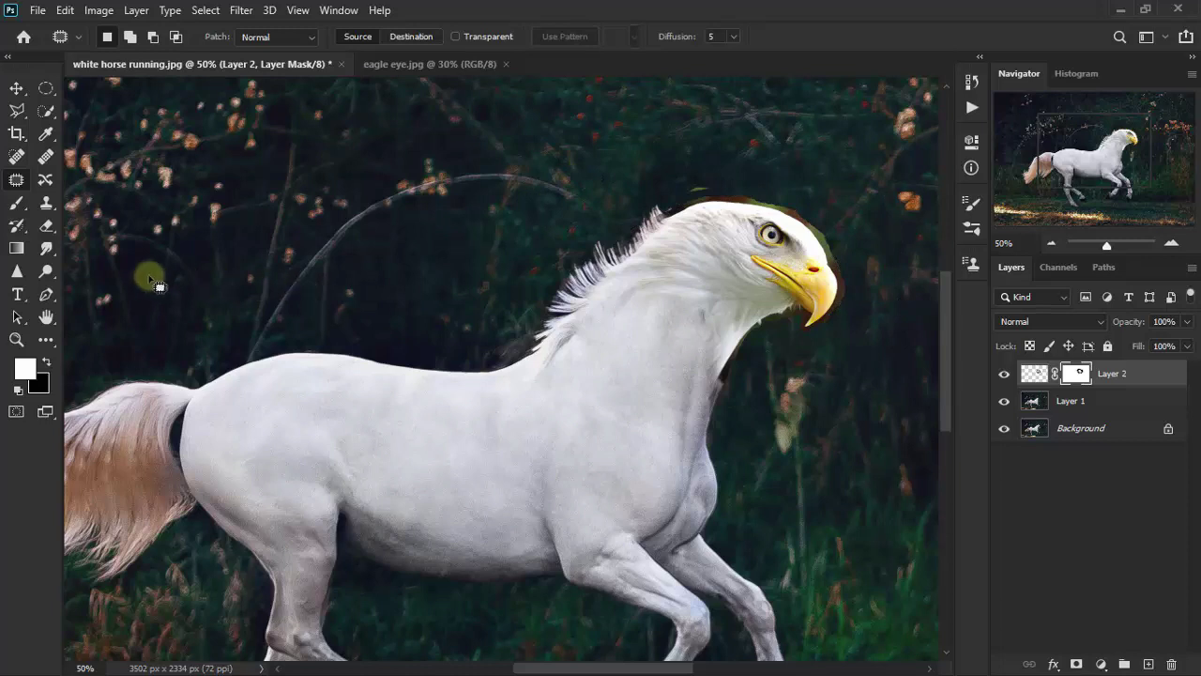
pyautogui.moveTo(53, 227); pyautogui.dragTo(76, 223)
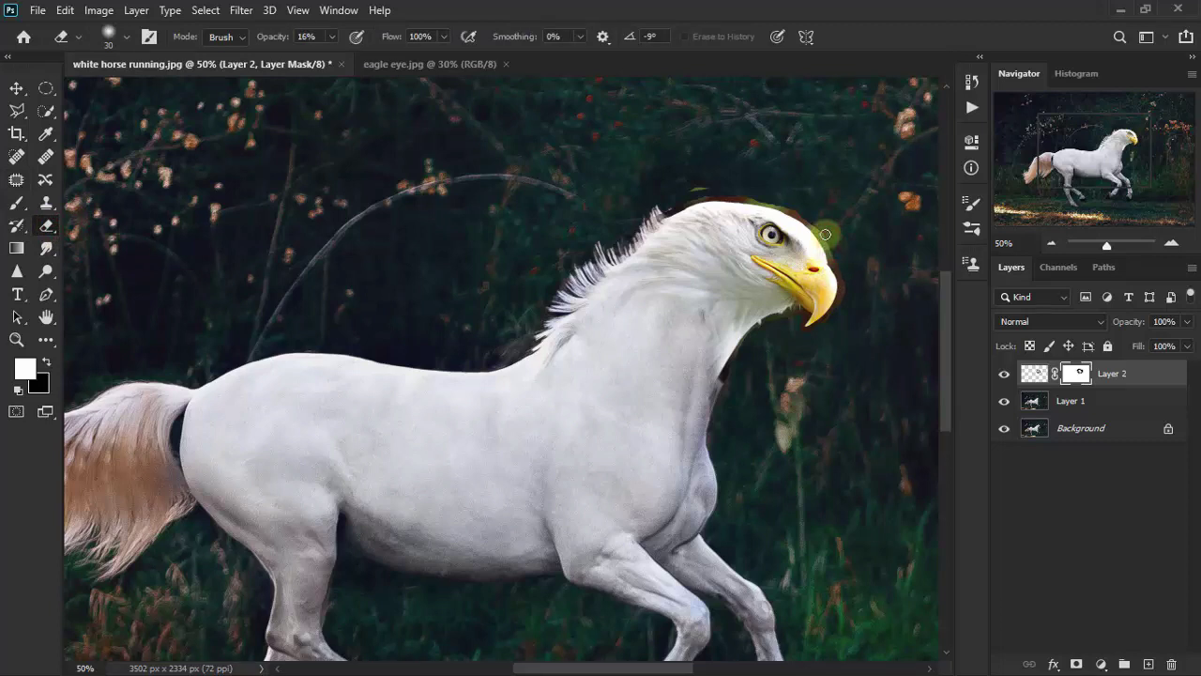
# Erase the dark fringe under the beak, along the neck and crown at 36% strength.
pyautogui.moveTo(834, 257)
pyautogui.mouseDown()
pyautogui.moveTo(799, 206)
pyautogui.moveTo(697, 194)
pyautogui.moveTo(760, 199)
pyautogui.moveTo(713, 187)
pyautogui.moveTo(828, 235)
pyautogui.moveTo(839, 260)
pyautogui.moveTo(795, 334)
pyautogui.moveTo(741, 362)
pyautogui.moveTo(723, 388)
pyautogui.moveTo(751, 328)
pyautogui.mouseUp()
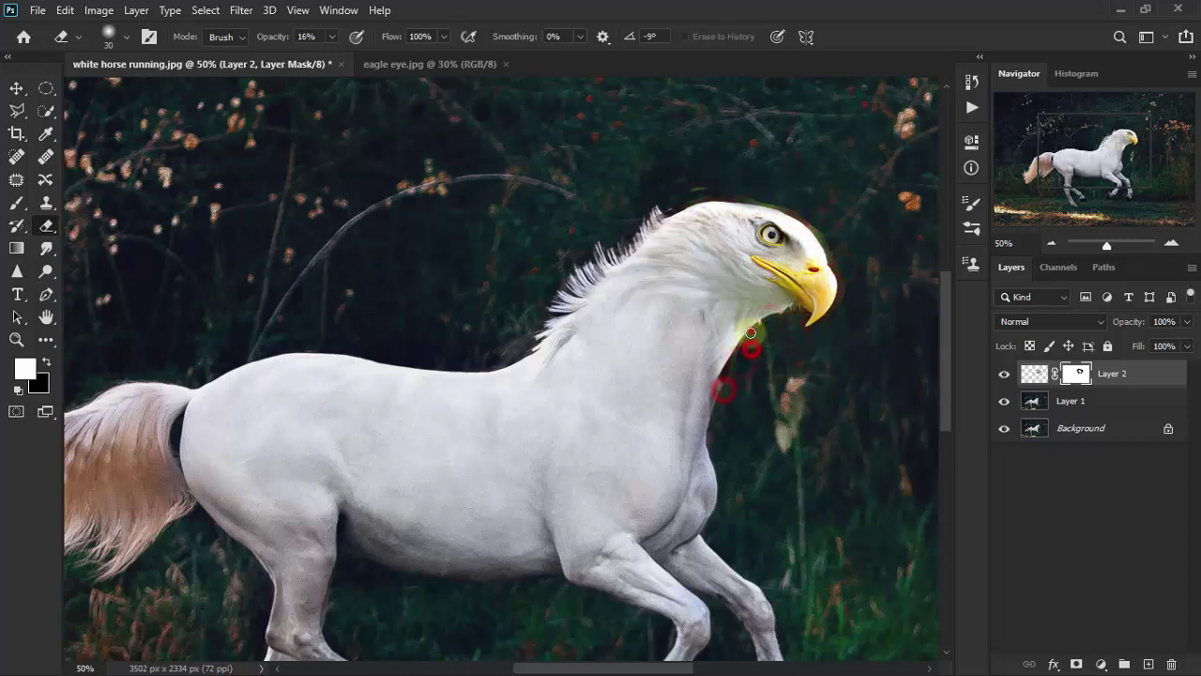
pyautogui.click(1003, 372)
pyautogui.moveTo(725, 378)
pyautogui.mouseDown()
pyautogui.moveTo(756, 332)
pyautogui.moveTo(845, 286)
pyautogui.mouseUp()
pyautogui.moveTo(335, 37); pyautogui.dragTo(342, 57)
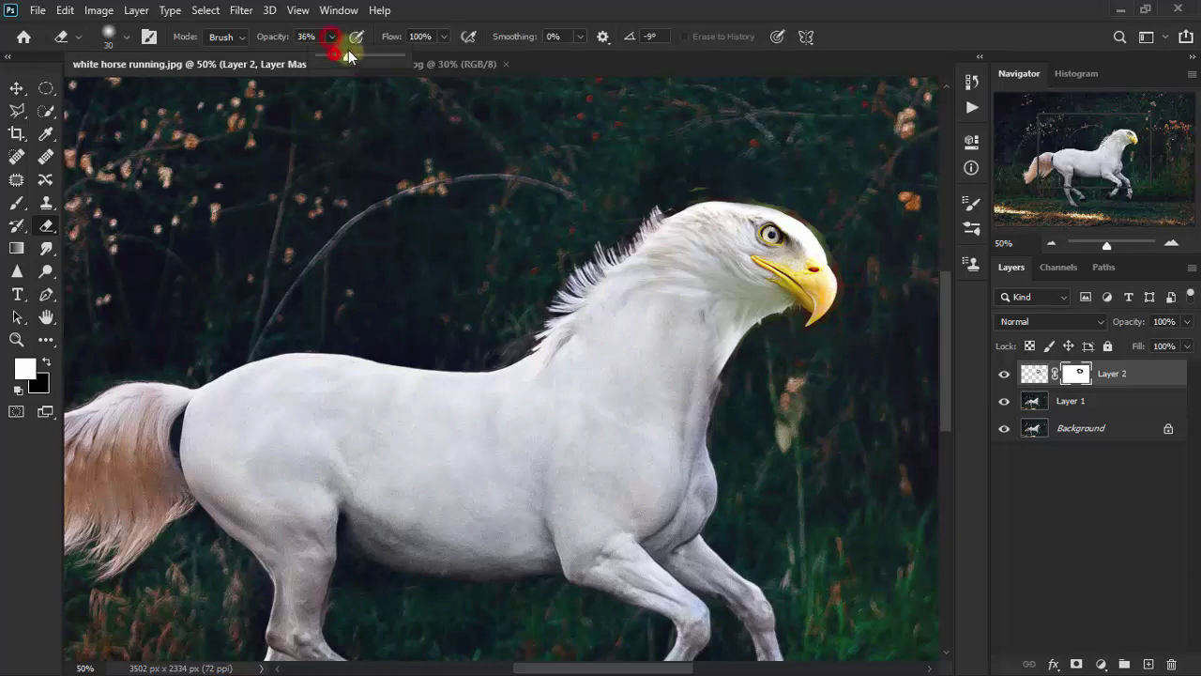
pyautogui.click(784, 319)
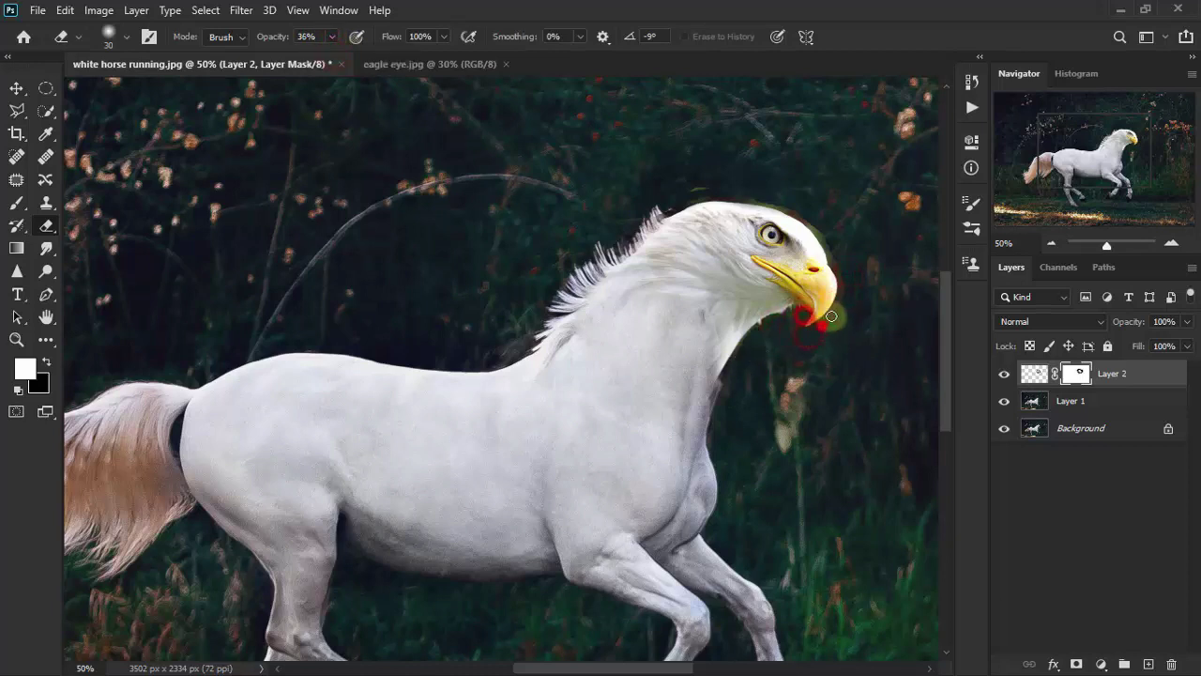
pyautogui.moveTo(797, 316); pyautogui.dragTo(839, 276)
pyautogui.moveTo(822, 316); pyautogui.dragTo(834, 258)
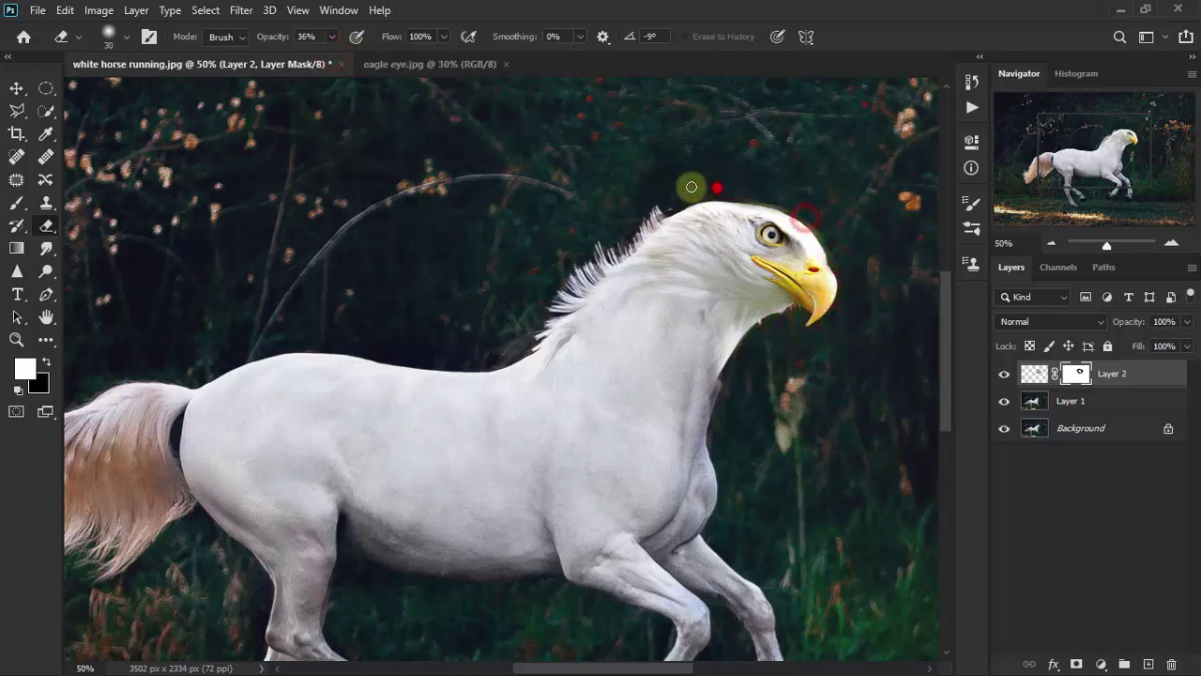
pyautogui.moveTo(716, 188)
pyautogui.mouseDown()
pyautogui.moveTo(643, 215)
pyautogui.moveTo(674, 202)
pyautogui.mouseUp()
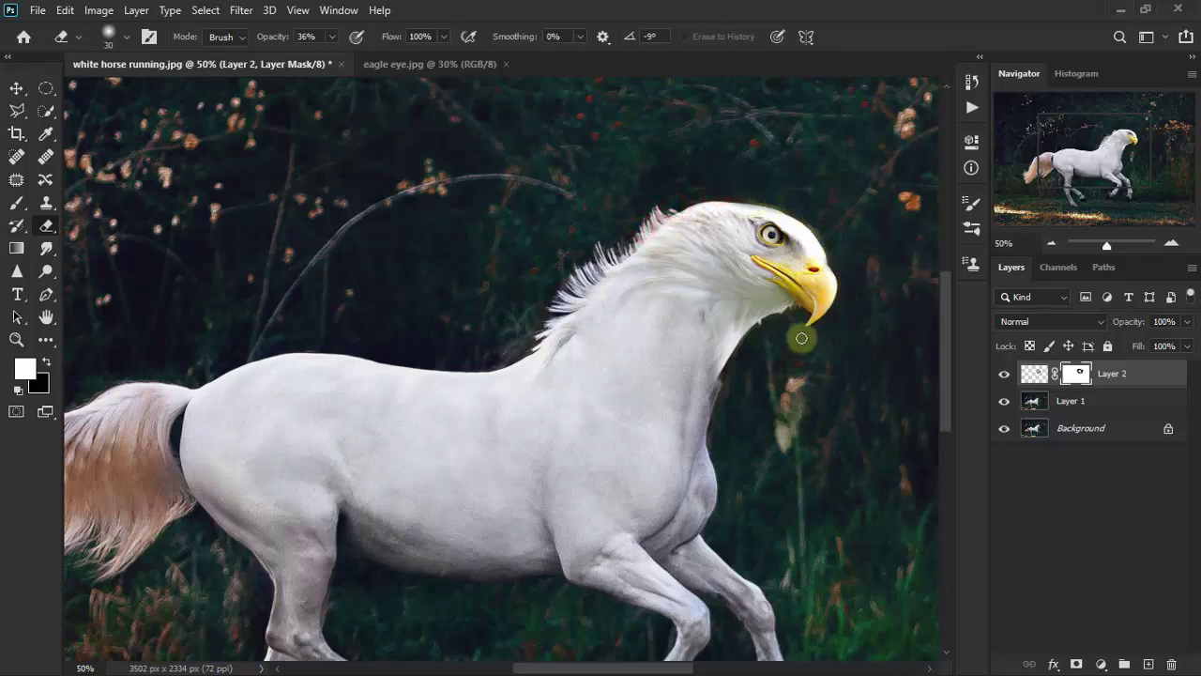
pyautogui.moveTo(785, 317)
pyautogui.mouseDown()
pyautogui.moveTo(726, 375)
pyautogui.moveTo(772, 370)
pyautogui.mouseUp()
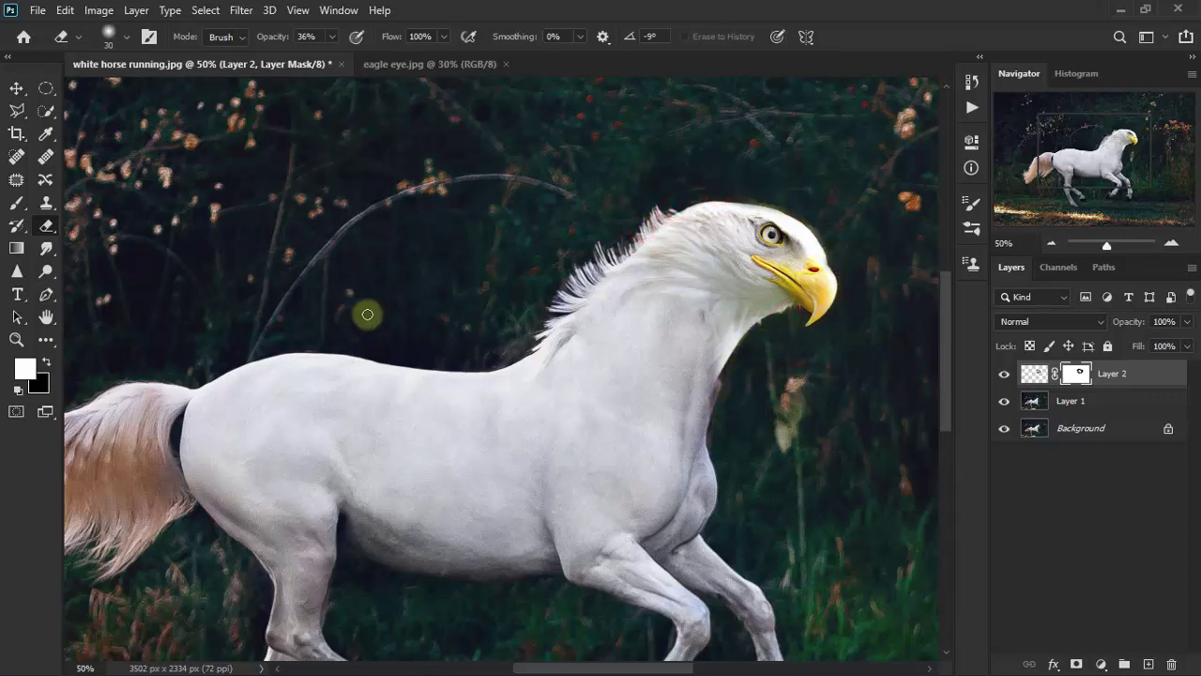
pyautogui.click(22, 89)
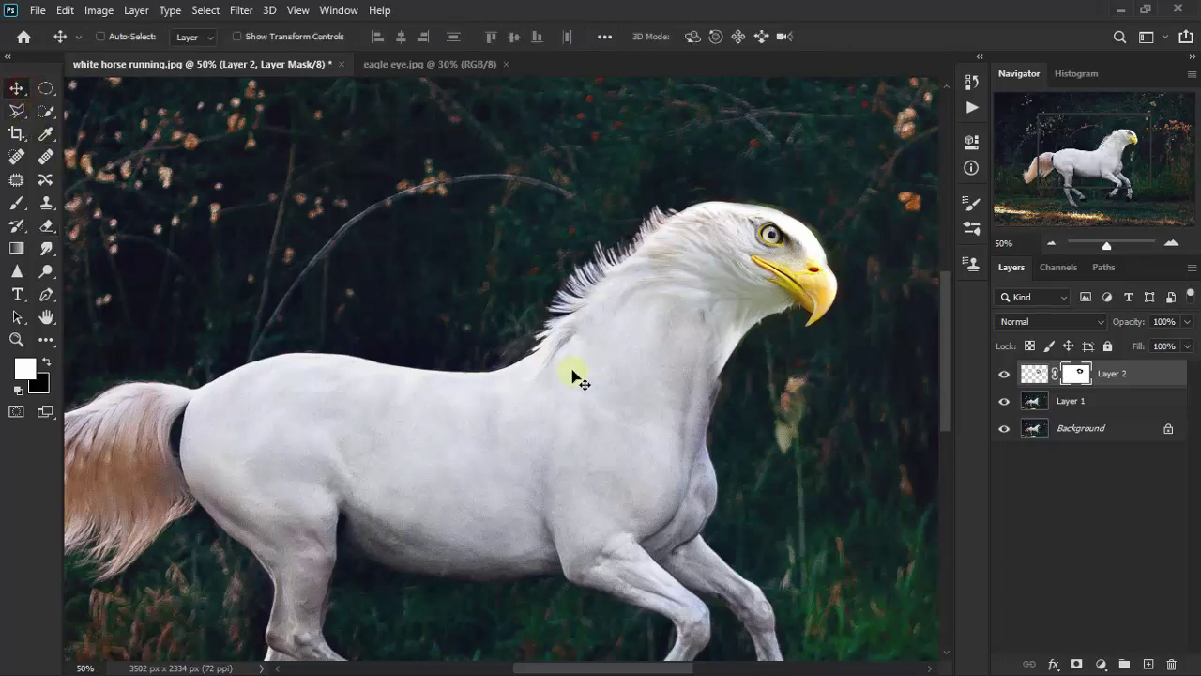
# Fit the image on screen and add a Brightness/Contrast layer clipped to the eagle head, contrast -32.
pyautogui.click(298, 11)
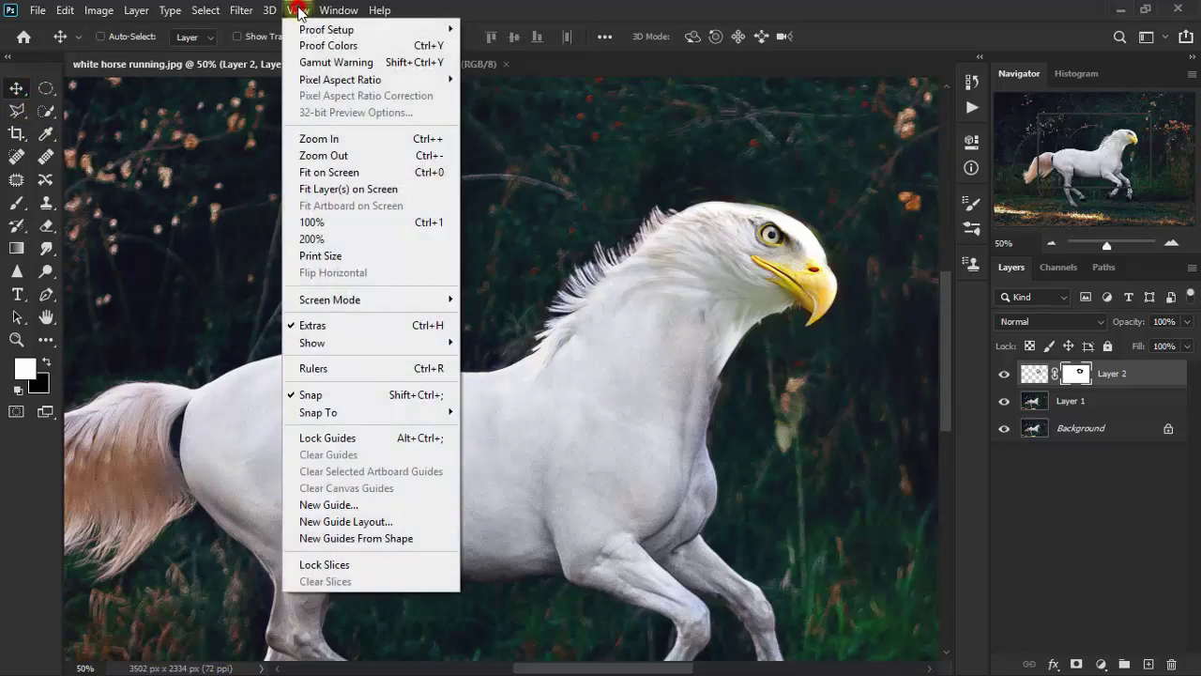
pyautogui.click(340, 174)
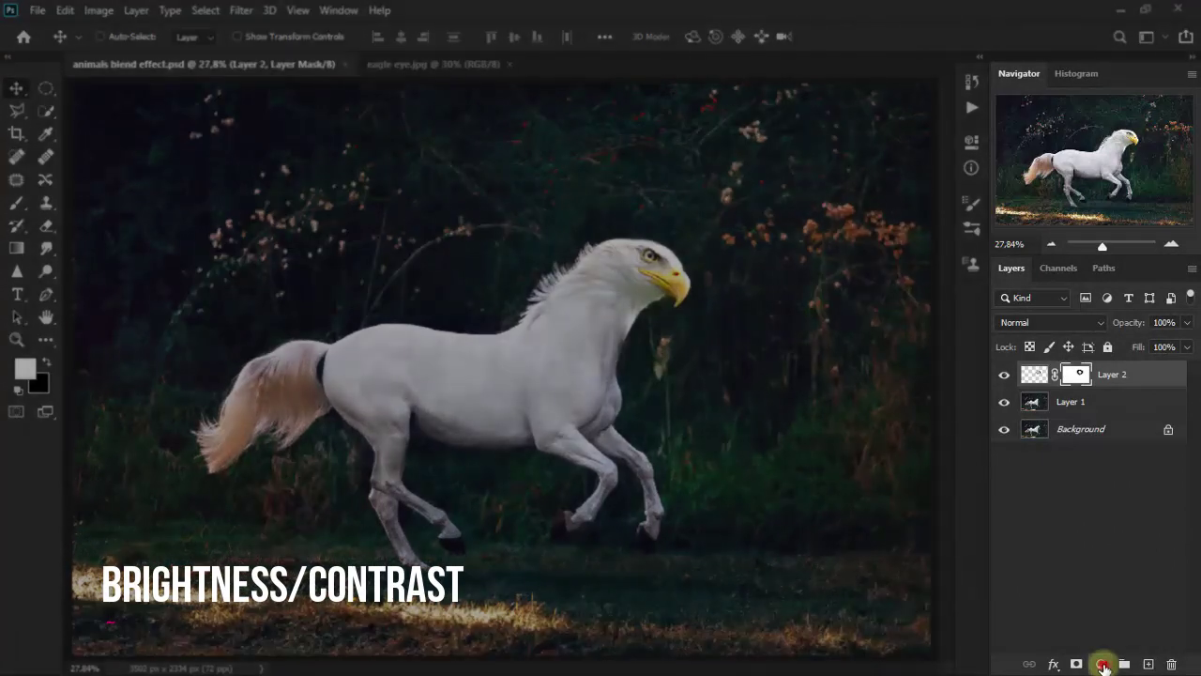
pyautogui.click(1102, 665)
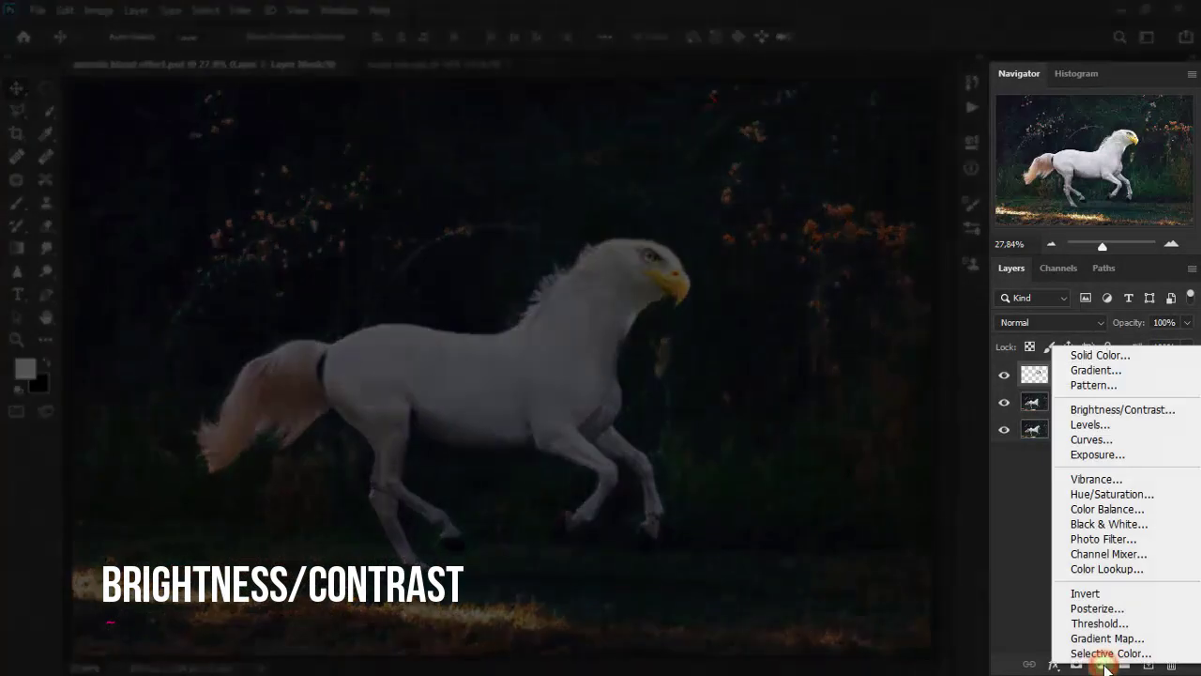
pyautogui.click(1130, 409)
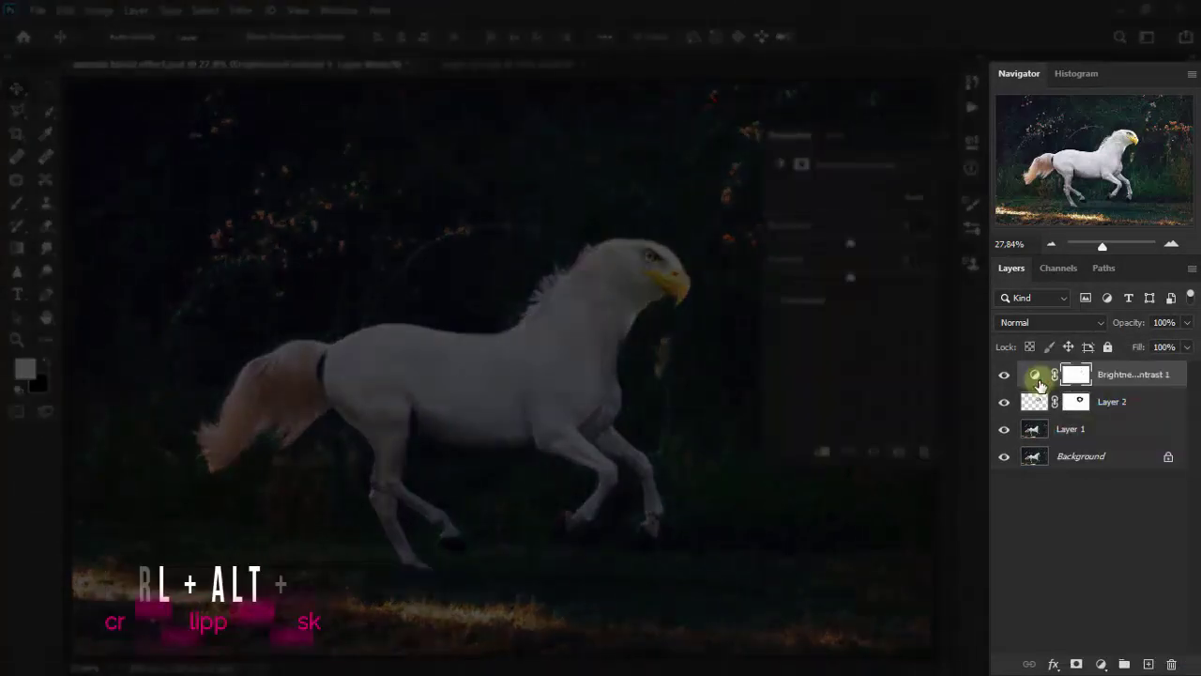
pyautogui.hotkey('ctrl', 'alt', 'g')
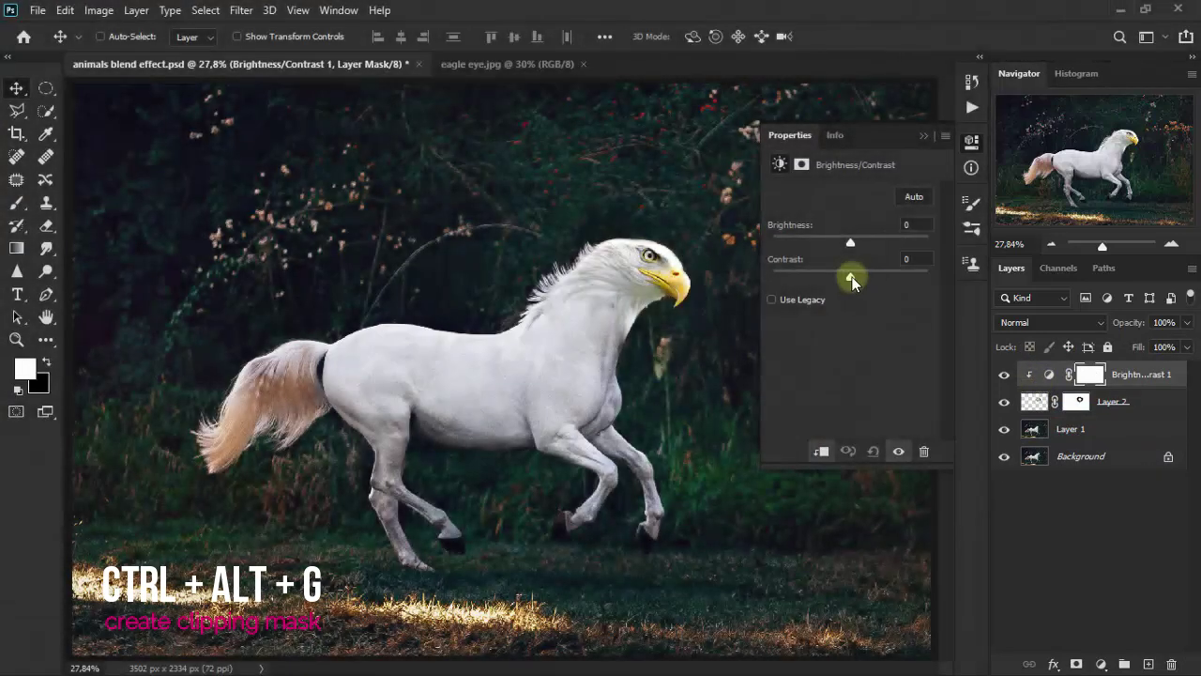
pyautogui.click(851, 278)
pyautogui.moveTo(851, 278); pyautogui.dragTo(813, 273)
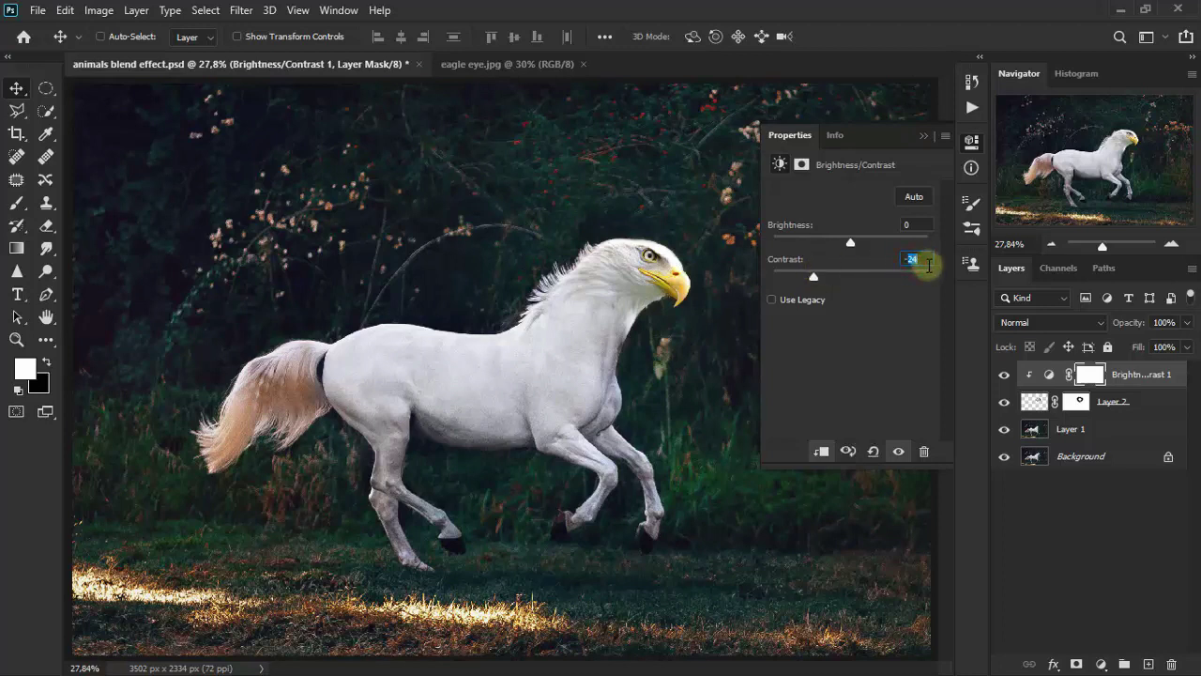
pyautogui.click(925, 138)
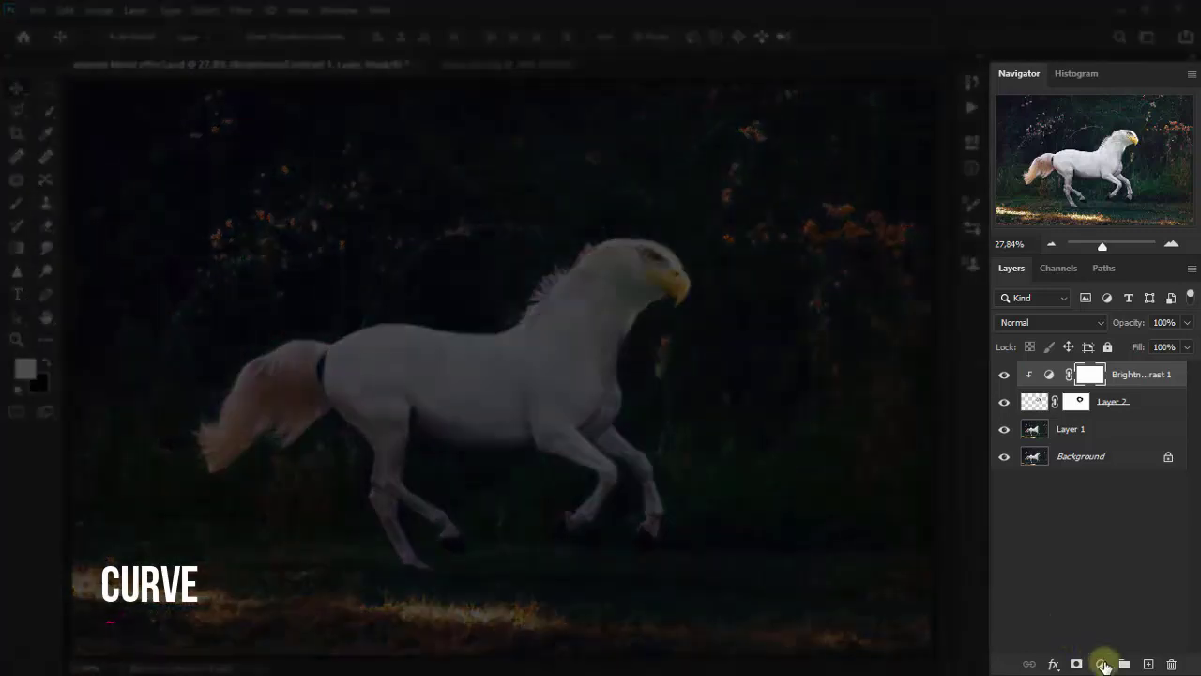
# Add a clipped Curves adjustment bending the midtones, compare it on and off, then add Layer 3.
pyautogui.click(1102, 664)
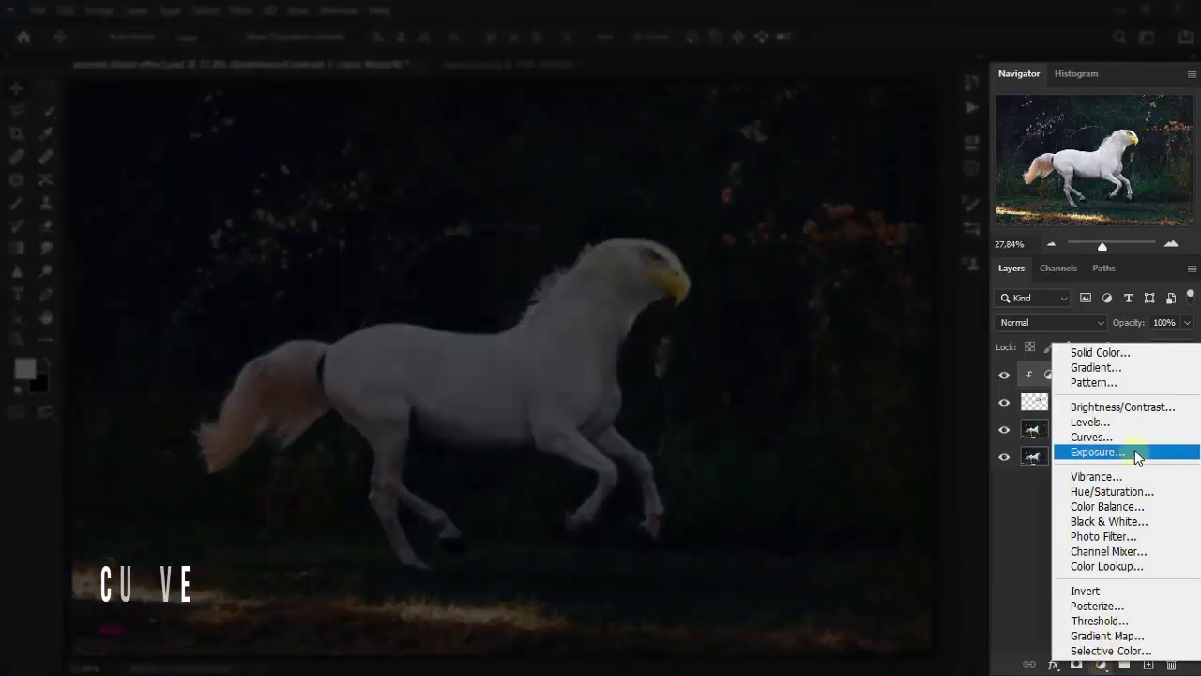
pyautogui.click(1107, 437)
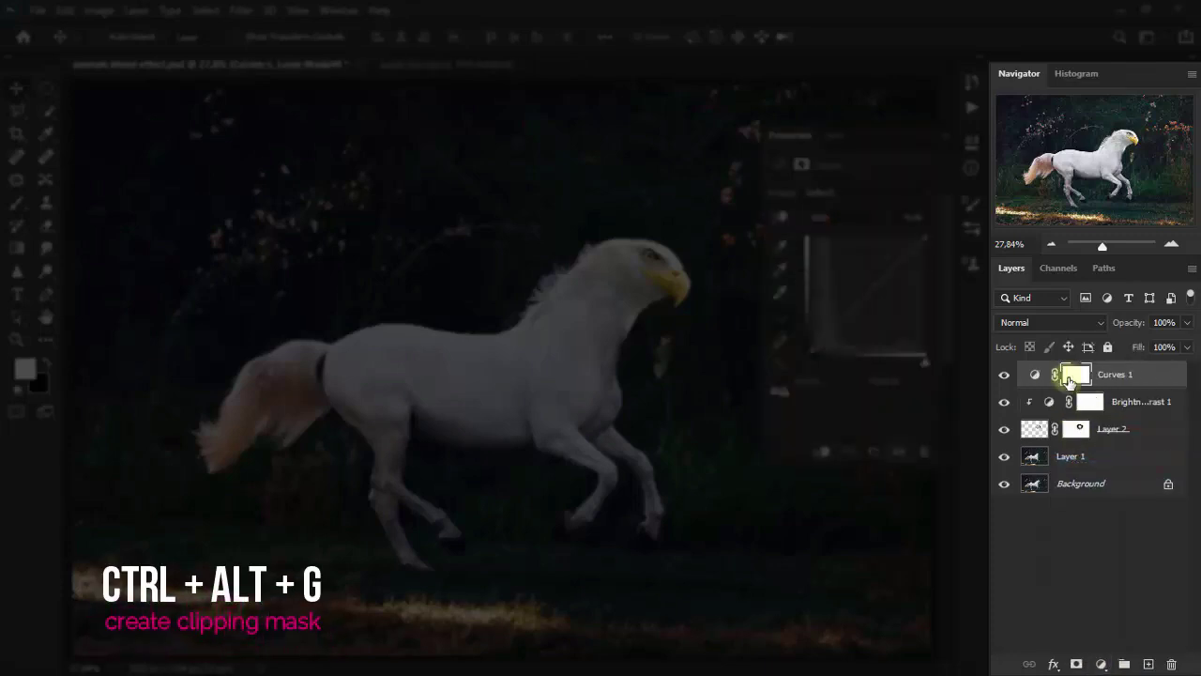
pyautogui.hotkey('ctrl', 'alt', 'g')
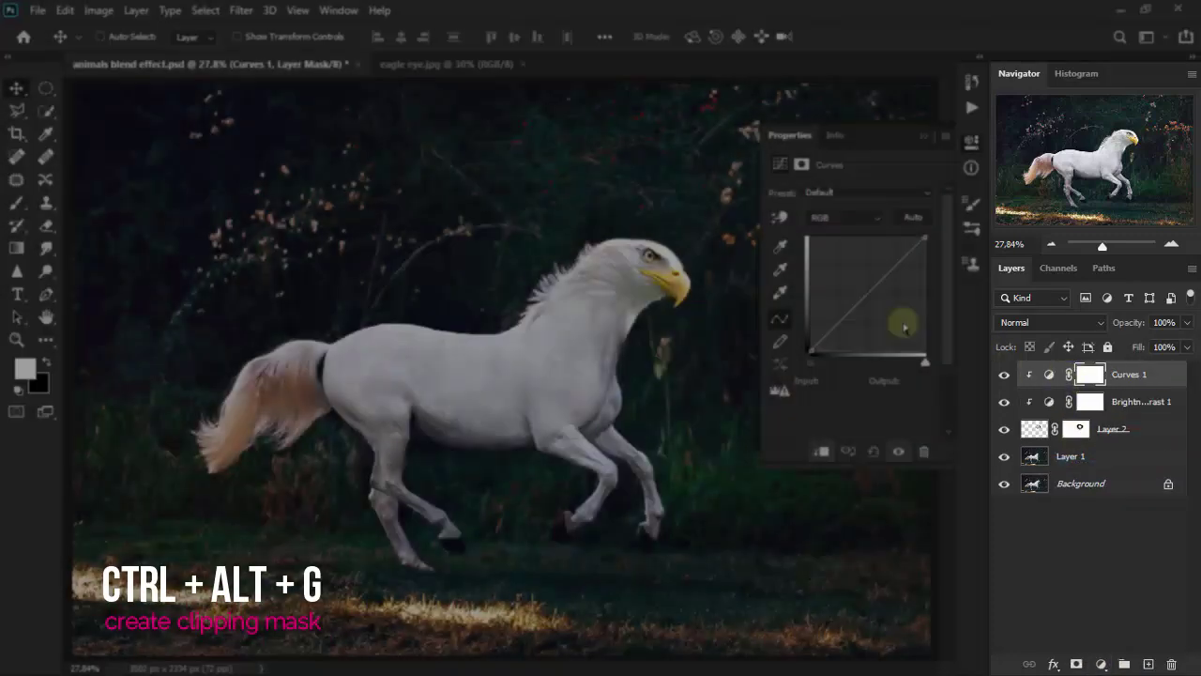
pyautogui.click(869, 294)
pyautogui.moveTo(869, 294); pyautogui.dragTo(875, 294)
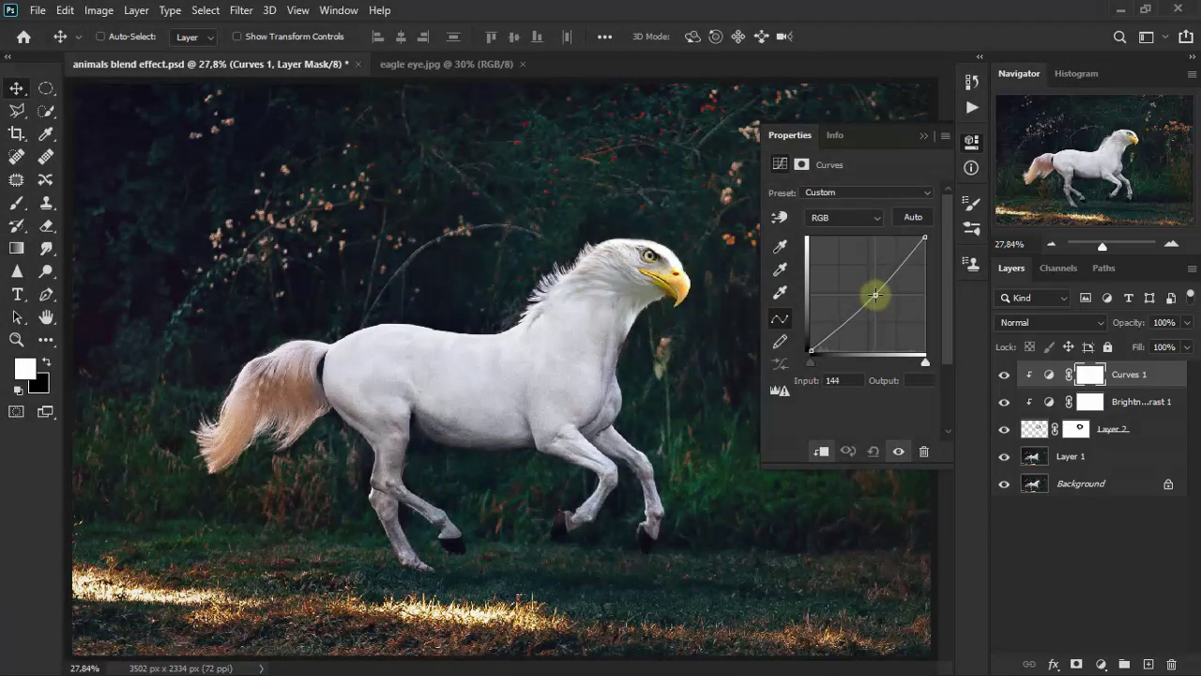
pyautogui.click(924, 136)
pyautogui.click(1007, 377)
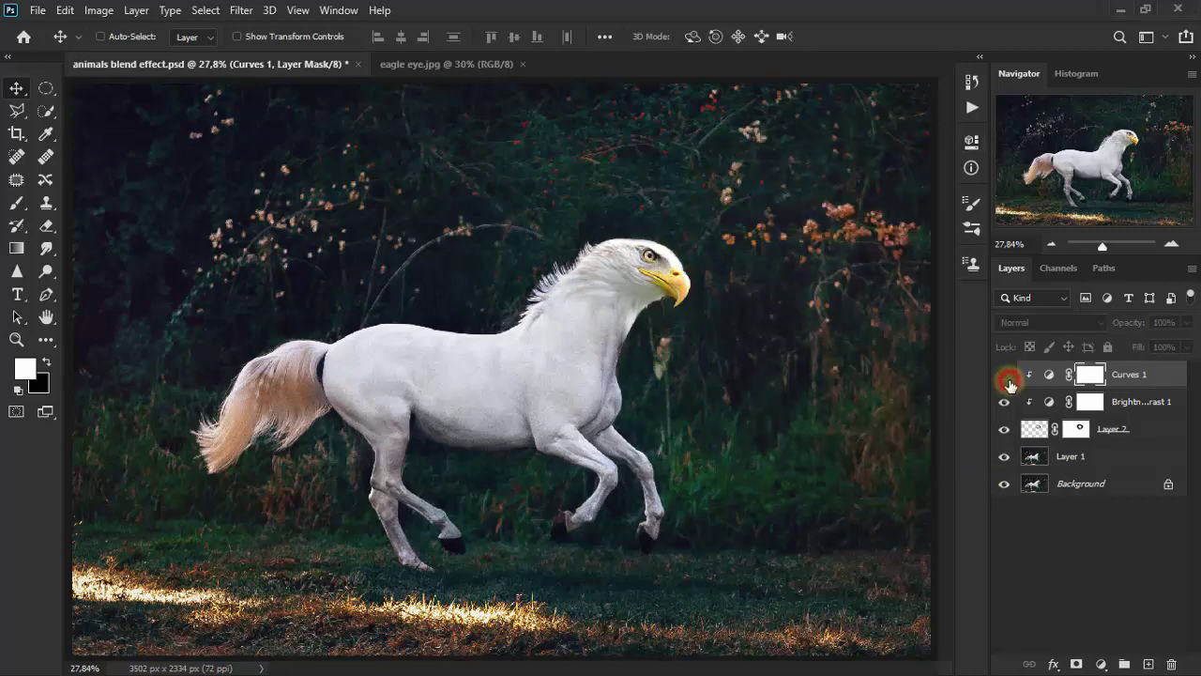
pyautogui.click(1007, 379)
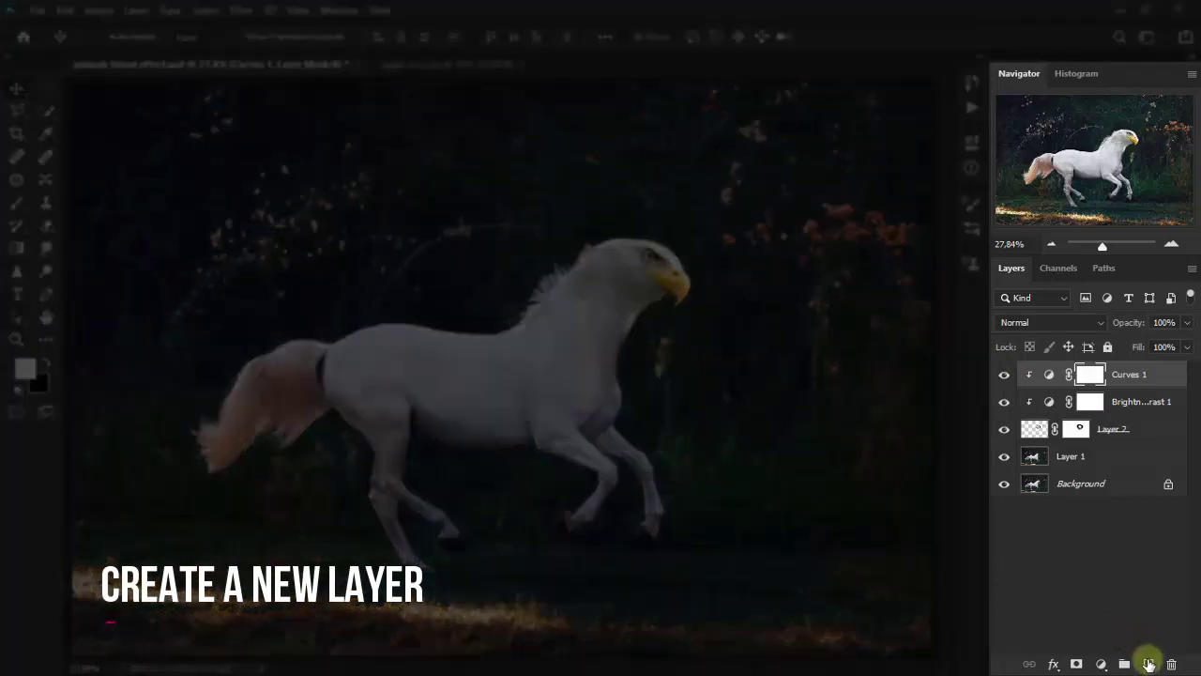
pyautogui.click(1149, 663)
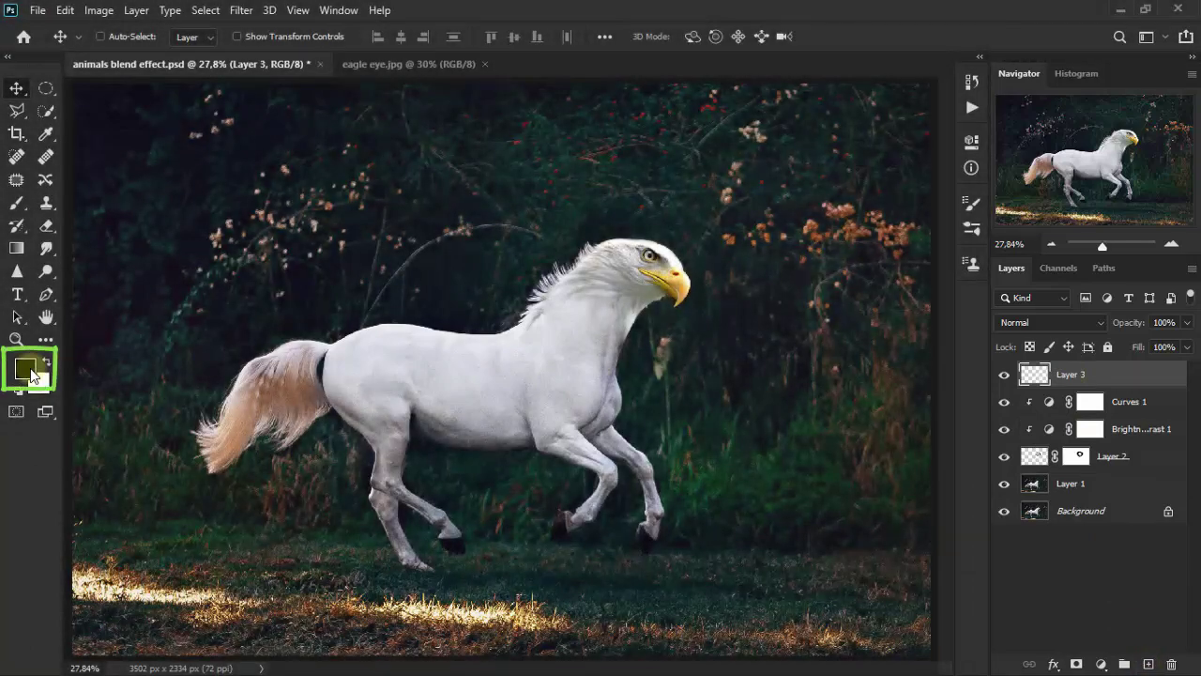
# Set the foreground colour to pale yellow ffdf72.
pyautogui.click(28, 370)
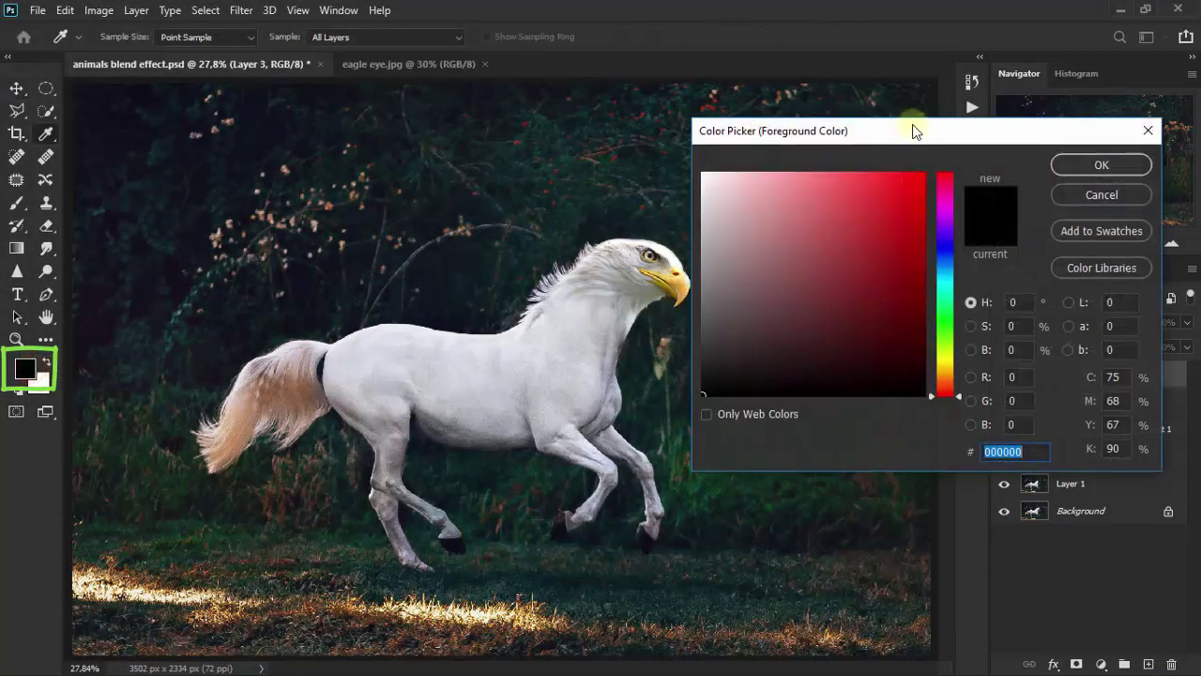
pyautogui.moveTo(913, 131); pyautogui.dragTo(695, 83)
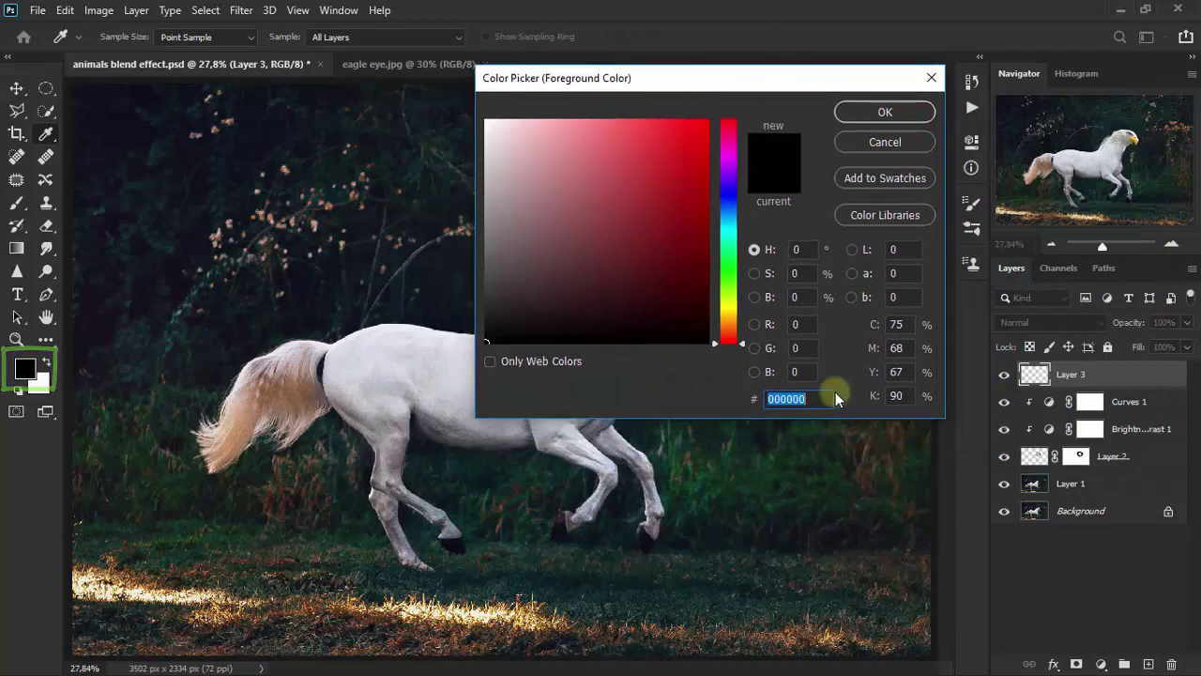
pyautogui.write('ffdf72')
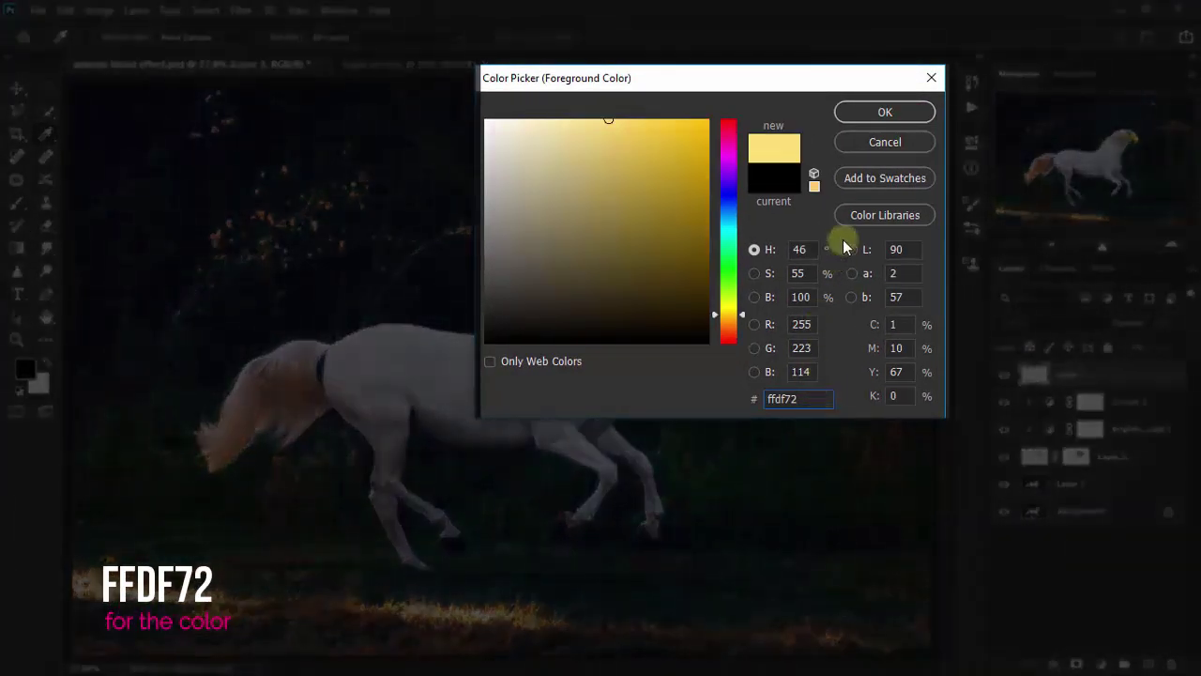
pyautogui.click(884, 112)
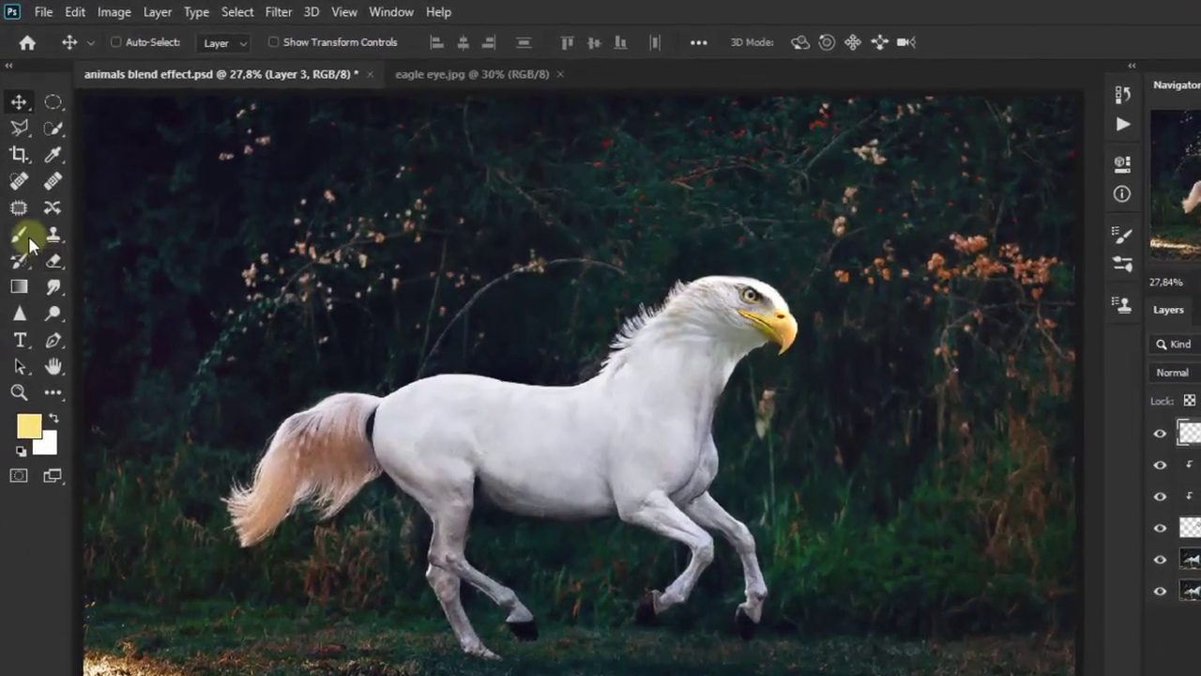
# Paint a pale yellow band across the lower-left grass with a 187 px brush.
pyautogui.rightClick(16, 202)
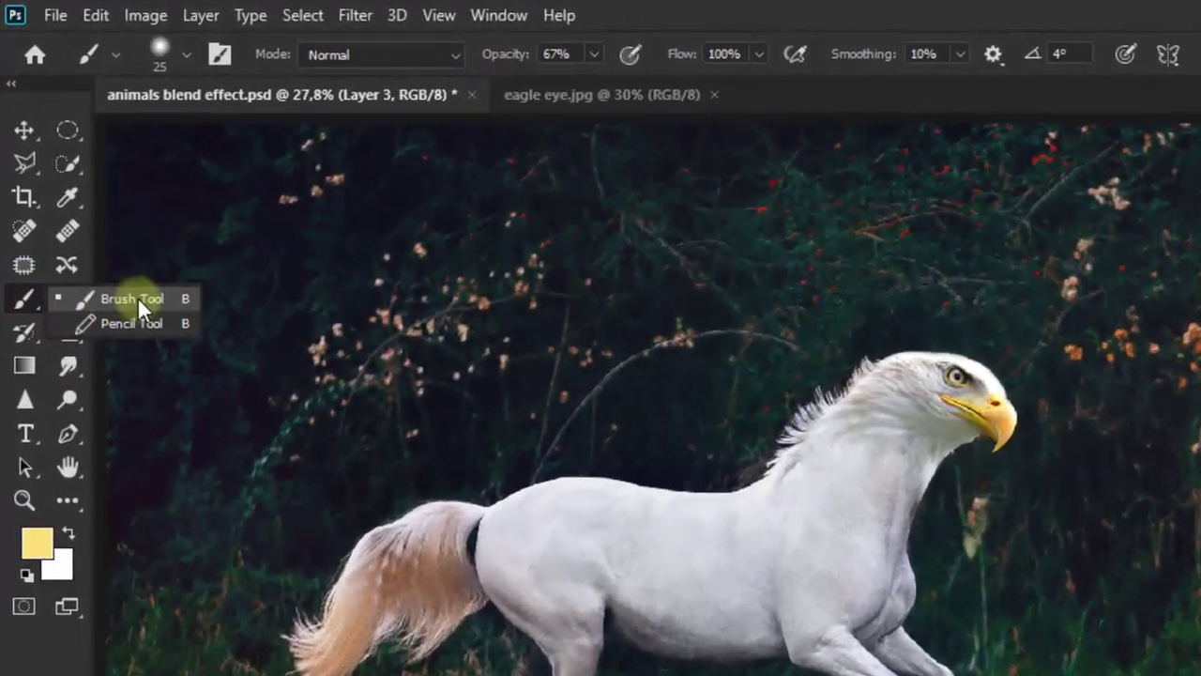
pyautogui.click(139, 299)
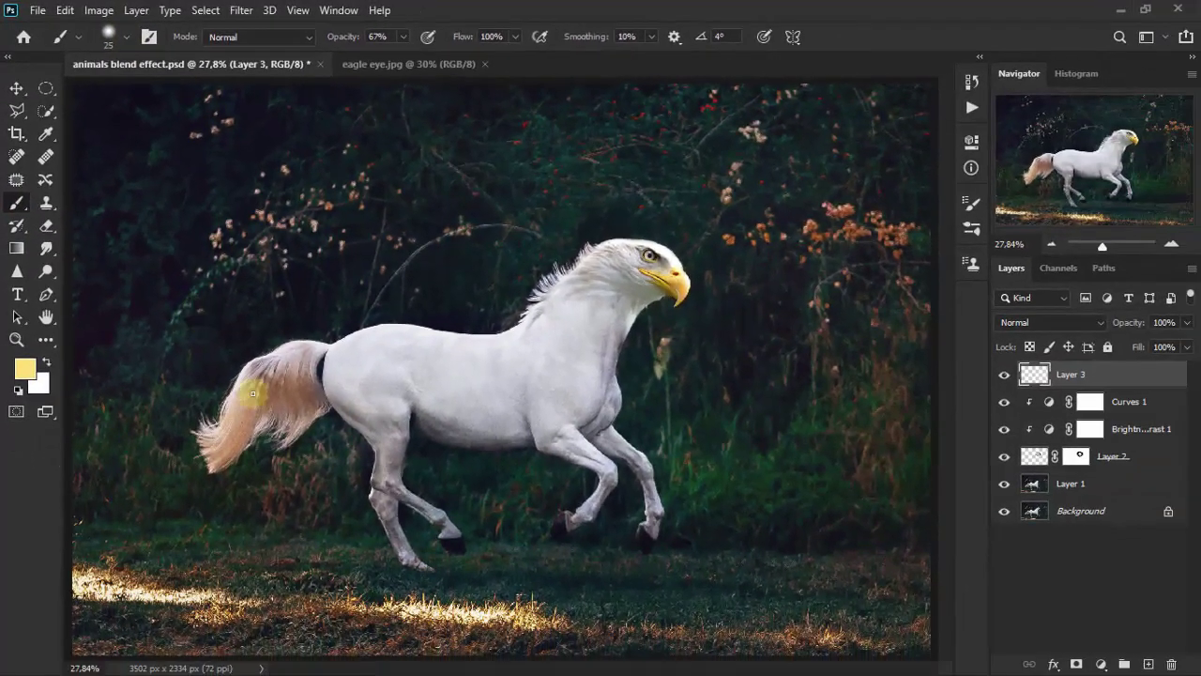
pyautogui.rightClick(252, 394)
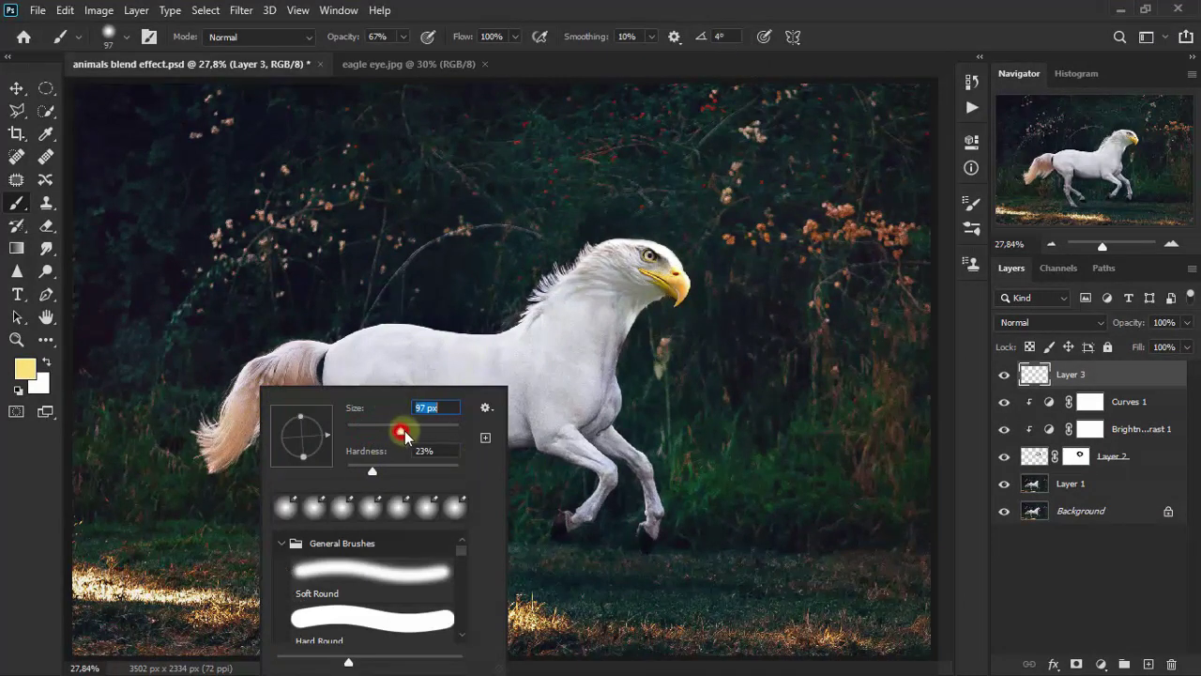
pyautogui.moveTo(427, 429); pyautogui.dragTo(434, 428)
pyautogui.click(663, 14)
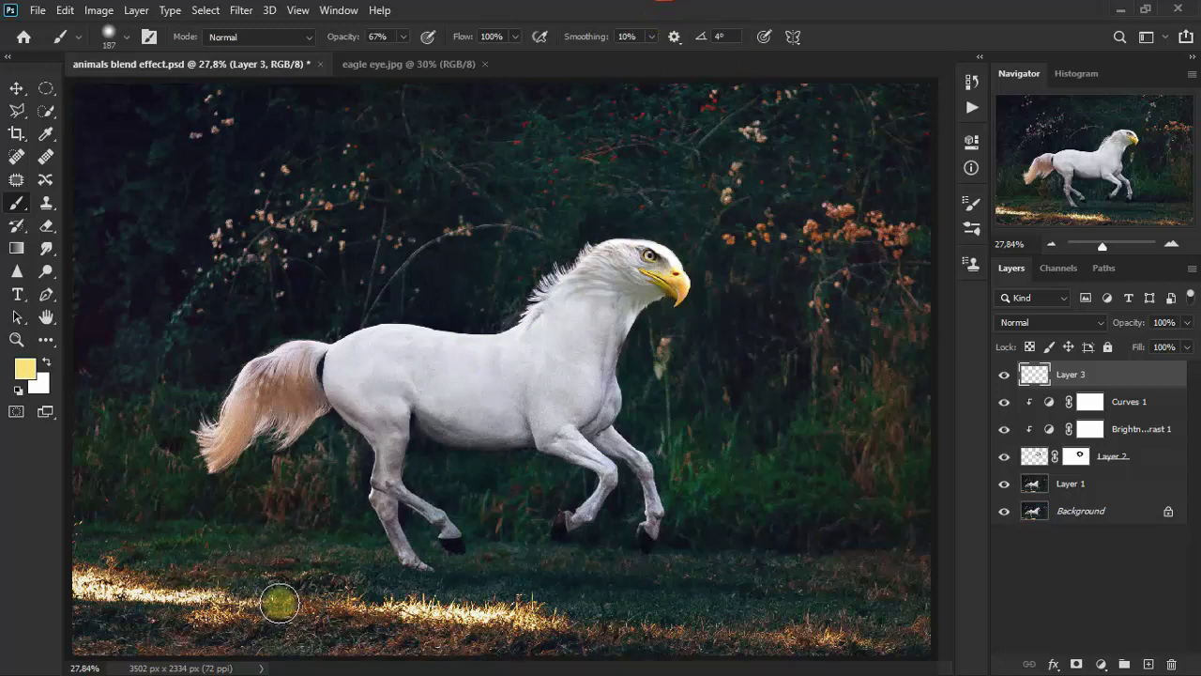
pyautogui.moveTo(242, 541)
pyautogui.mouseDown()
pyautogui.moveTo(92, 558)
pyautogui.moveTo(73, 584)
pyautogui.moveTo(239, 568)
pyautogui.moveTo(165, 643)
pyautogui.moveTo(357, 579)
pyautogui.moveTo(450, 610)
pyautogui.moveTo(438, 564)
pyautogui.moveTo(402, 643)
pyautogui.moveTo(553, 574)
pyautogui.moveTo(882, 644)
pyautogui.moveTo(738, 597)
pyautogui.moveTo(764, 604)
pyautogui.moveTo(268, 635)
pyautogui.moveTo(343, 590)
pyautogui.mouseUp()
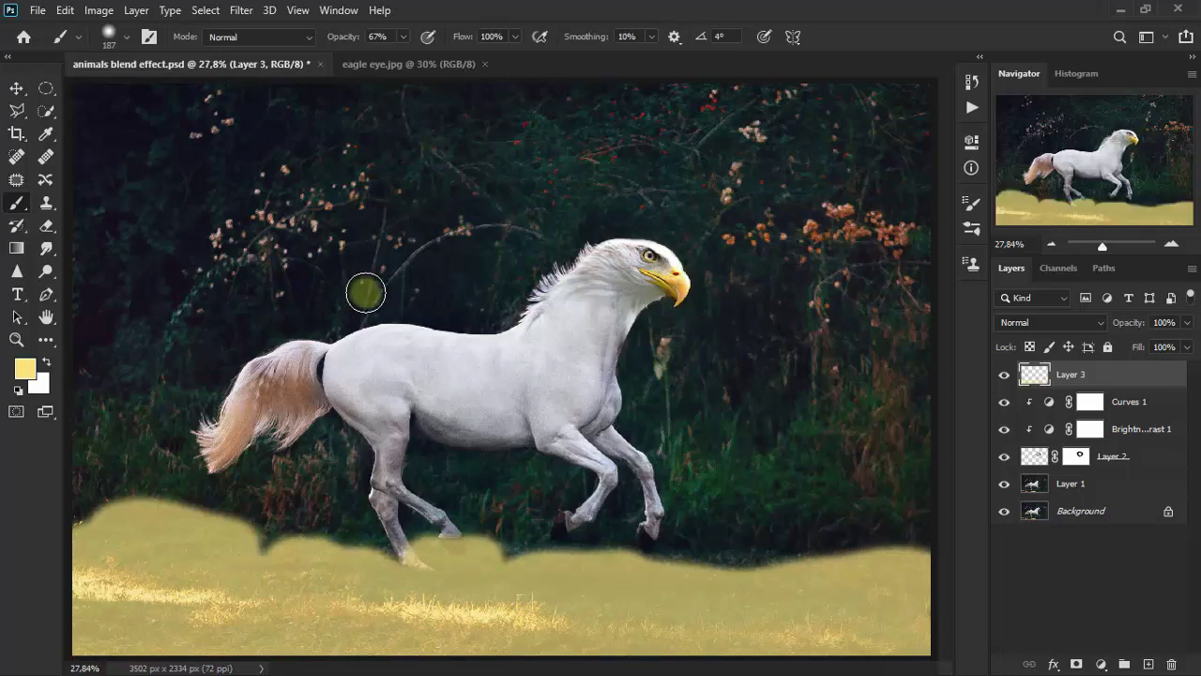
pyautogui.click(242, 12)
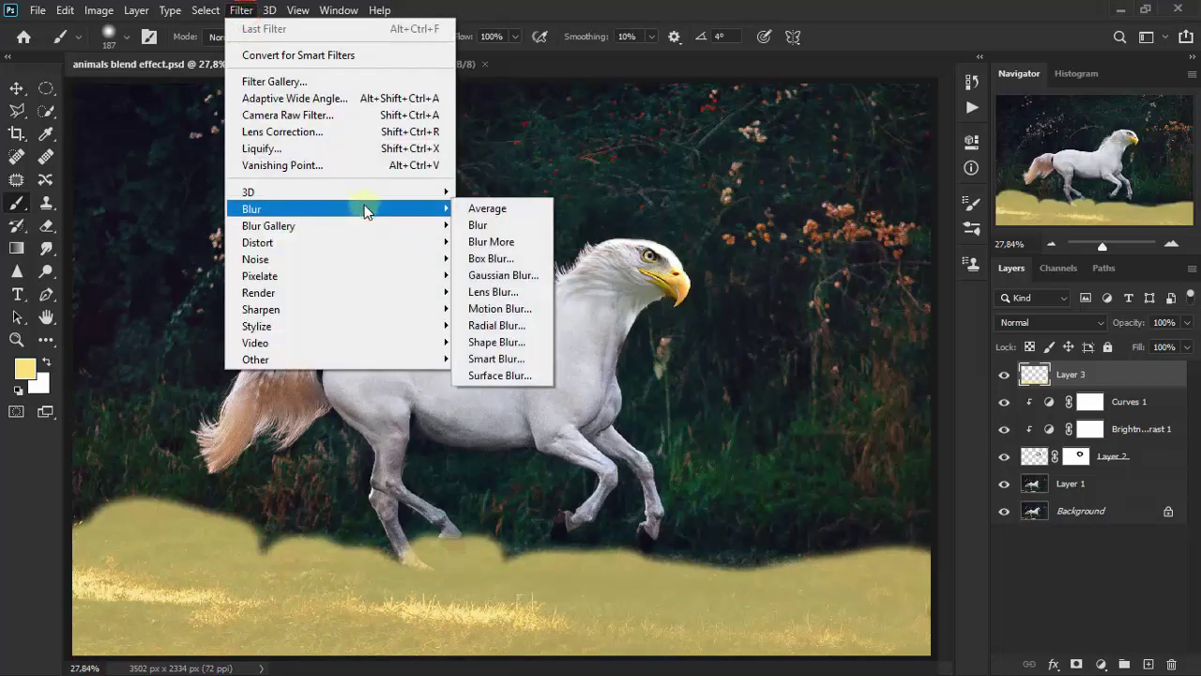
pyautogui.moveTo(281, 209)
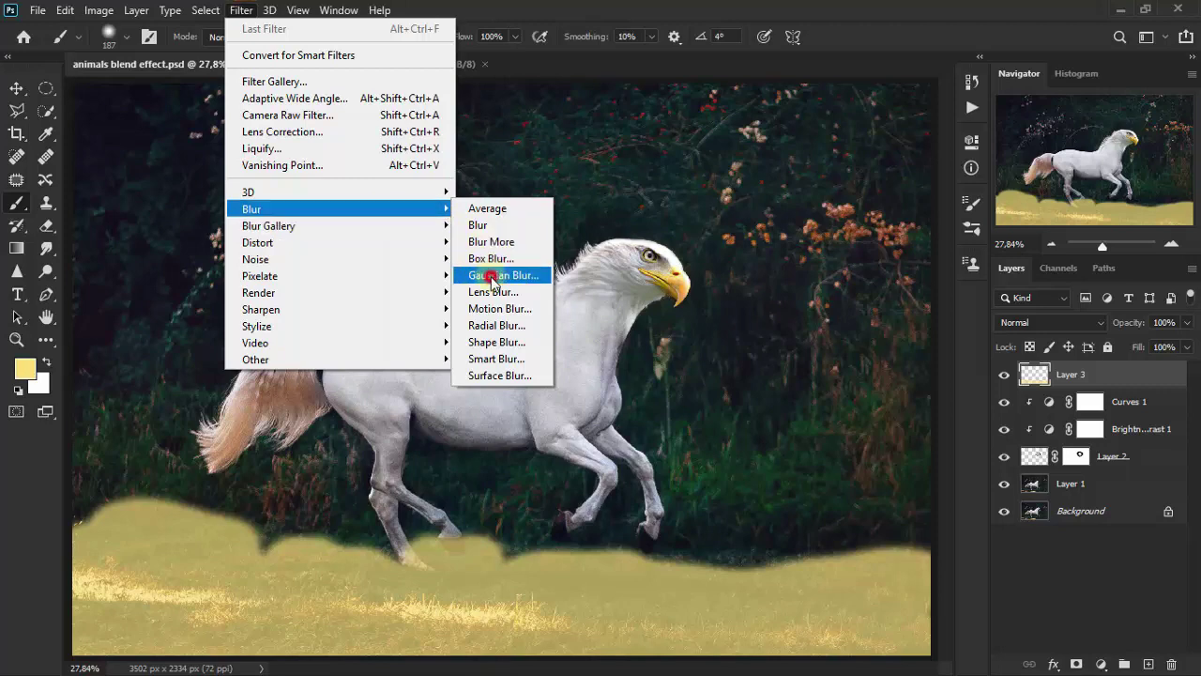
# Apply a Gaussian Blur with a 302-pixel radius to Layer 3's yellow band.
pyautogui.click(490, 277)
pyautogui.moveTo(863, 267)
pyautogui.mouseDown()
pyautogui.moveTo(799, 188)
pyautogui.moveTo(781, 118)
pyautogui.mouseUp()
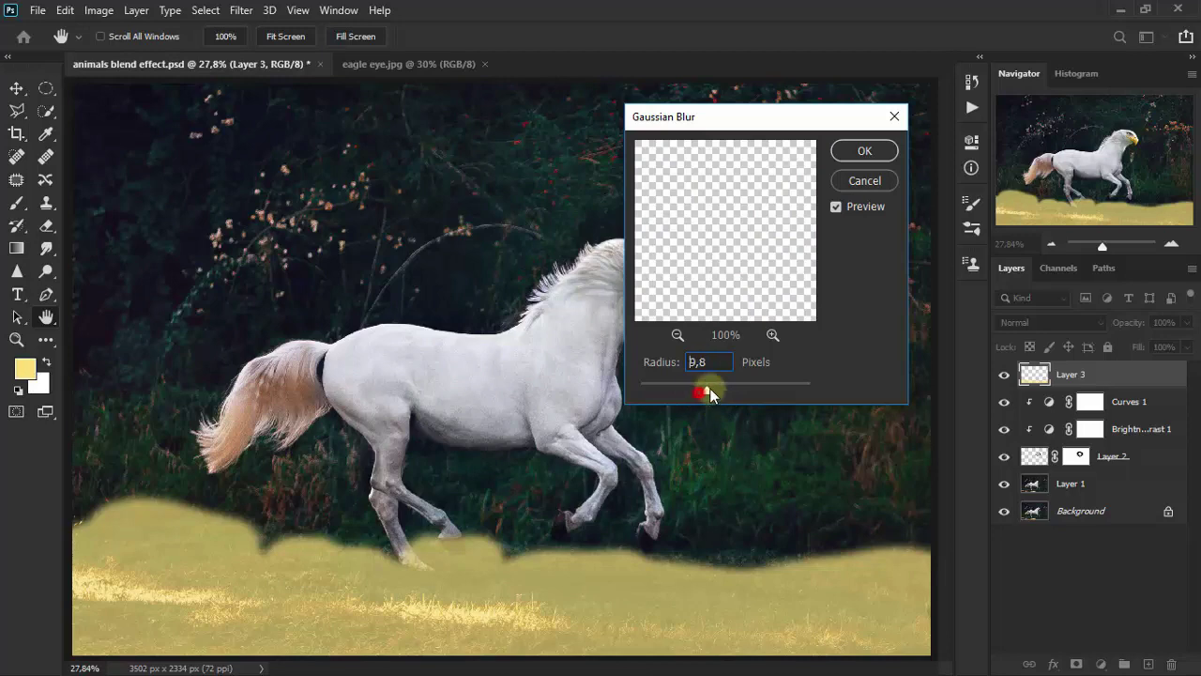
pyautogui.moveTo(739, 384); pyautogui.dragTo(782, 392)
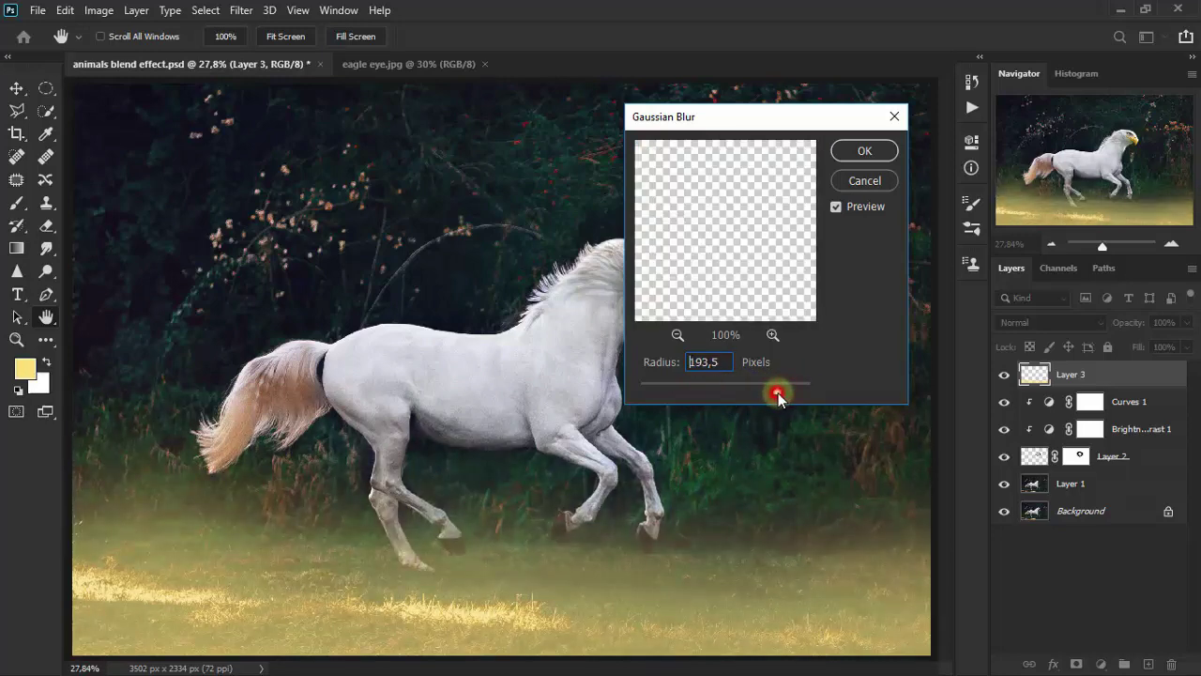
pyautogui.moveTo(686, 362); pyautogui.dragTo(724, 362)
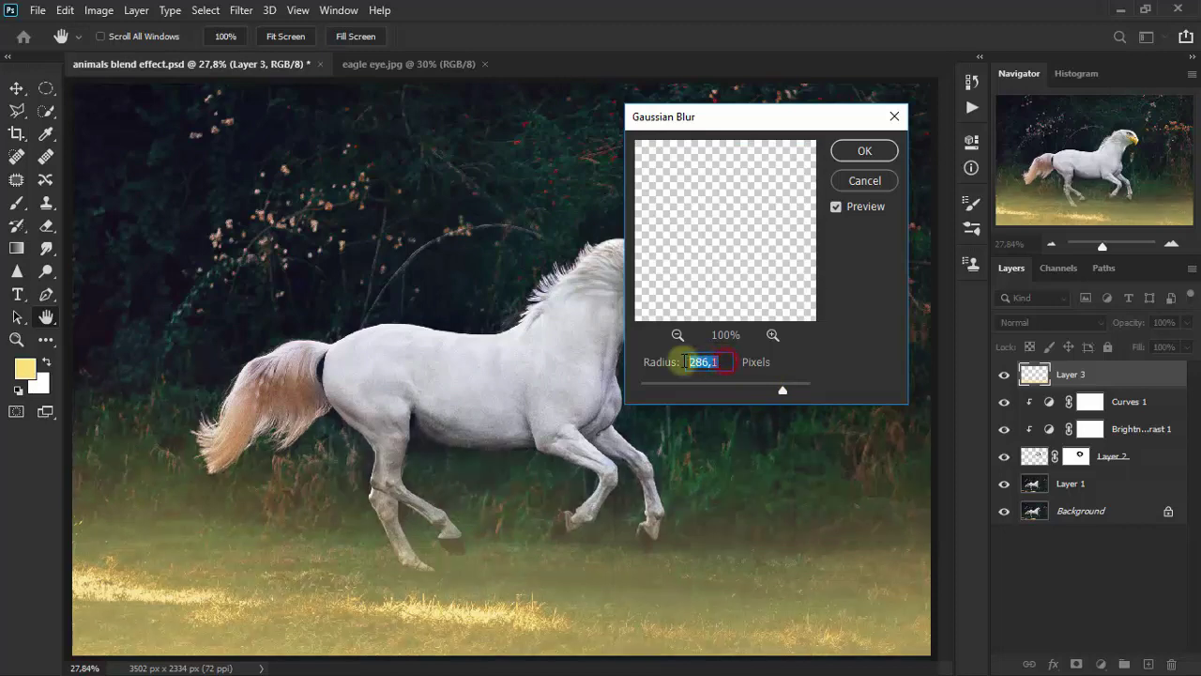
pyautogui.write('02')
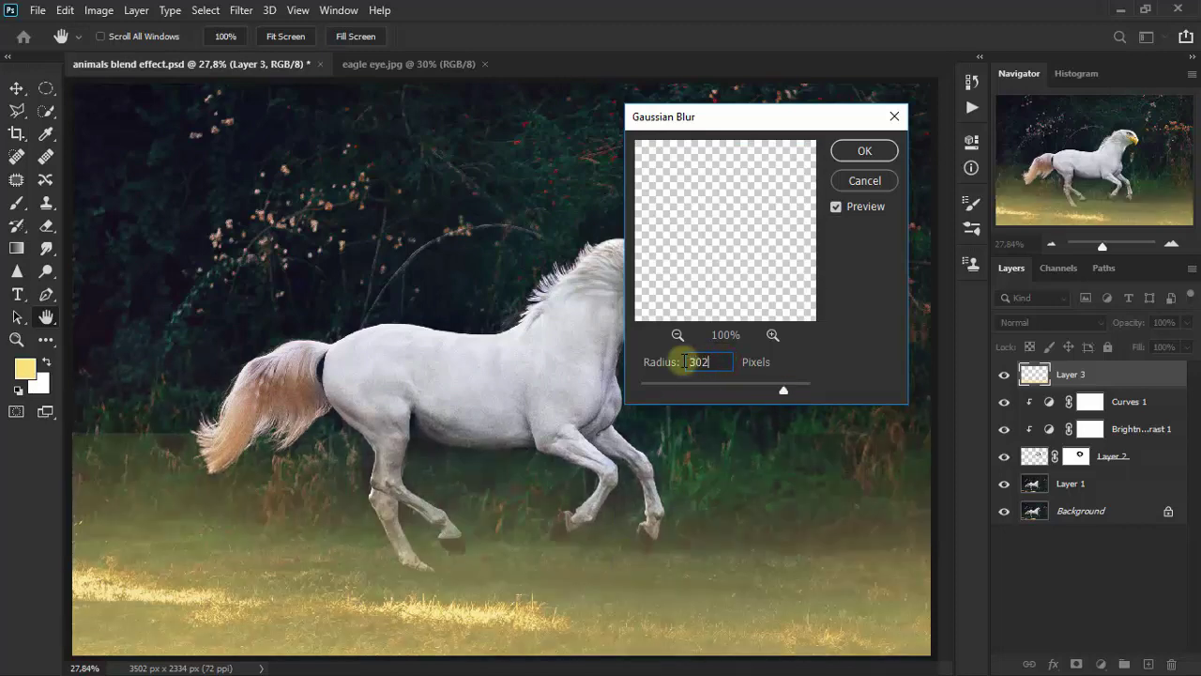
pyautogui.click(877, 157)
pyautogui.press('b')
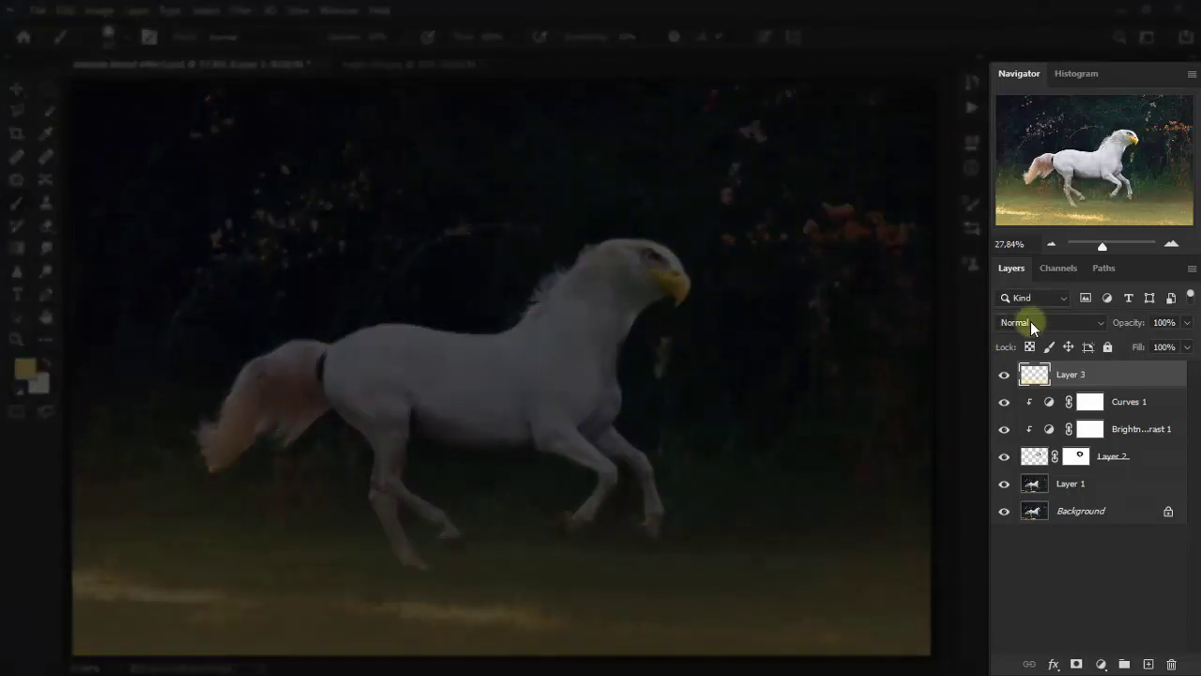
# Set Layer 3 to Linear Dodge (Add) blending at 54% opacity.
pyautogui.click(1031, 322)
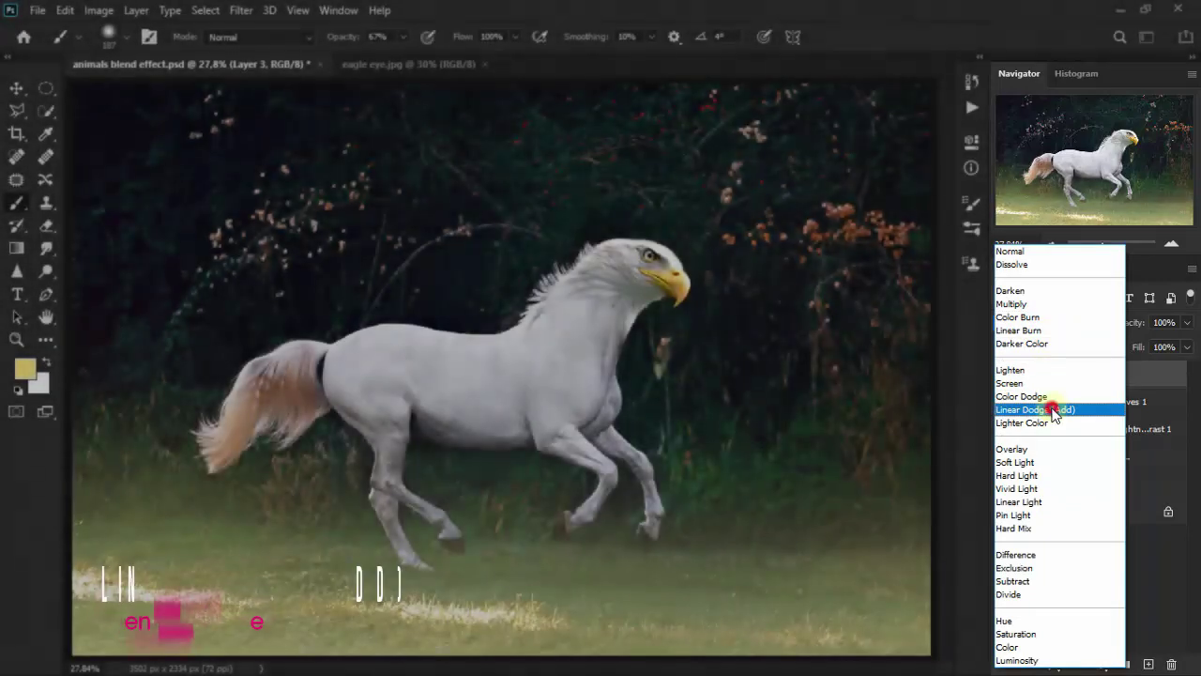
pyautogui.click(1051, 411)
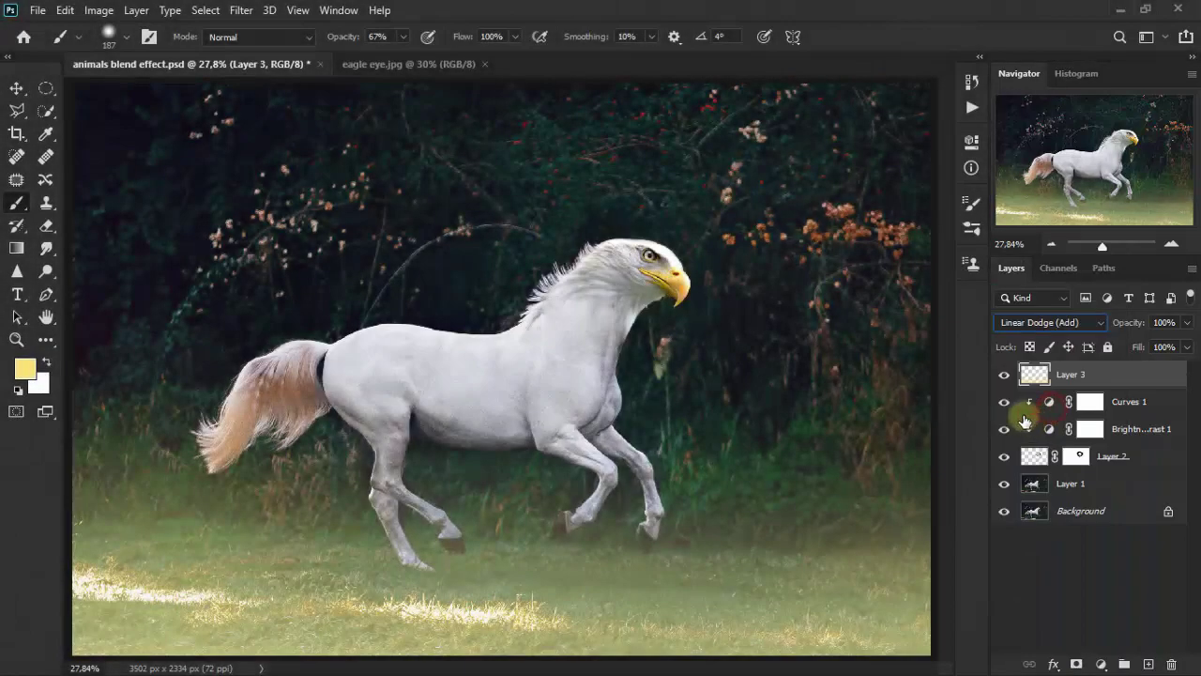
pyautogui.click(1006, 377)
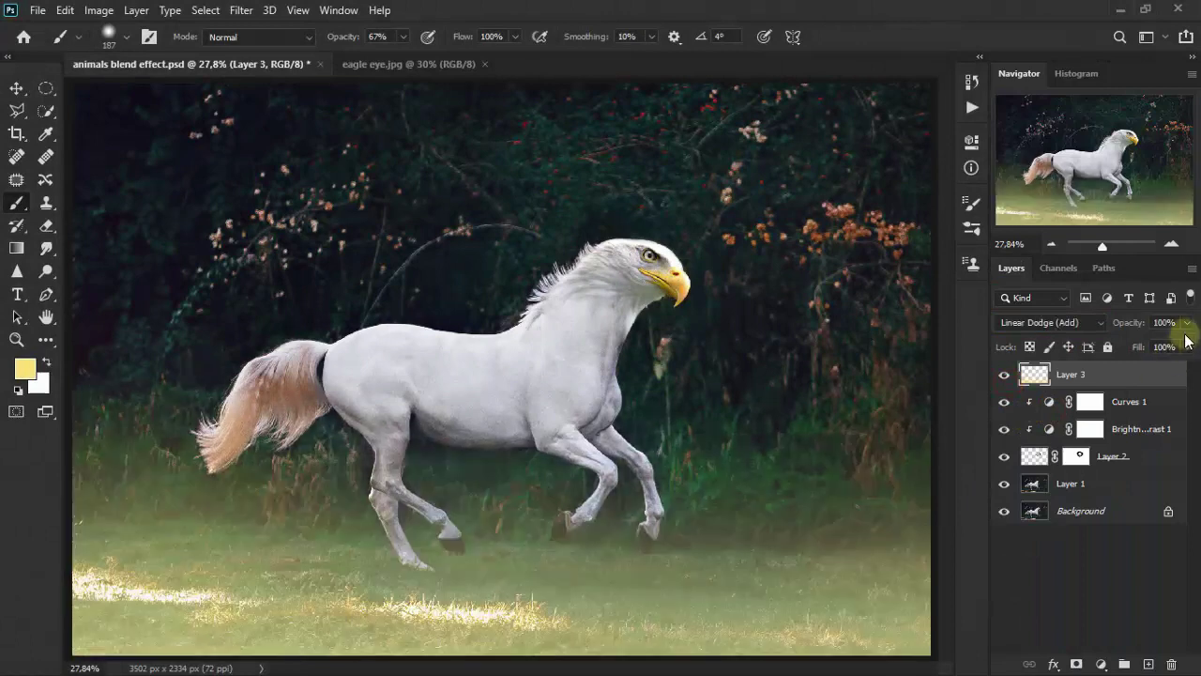
pyautogui.moveTo(1184, 352)
pyautogui.mouseDown()
pyautogui.moveTo(1107, 346)
pyautogui.moveTo(1139, 346)
pyautogui.mouseUp()
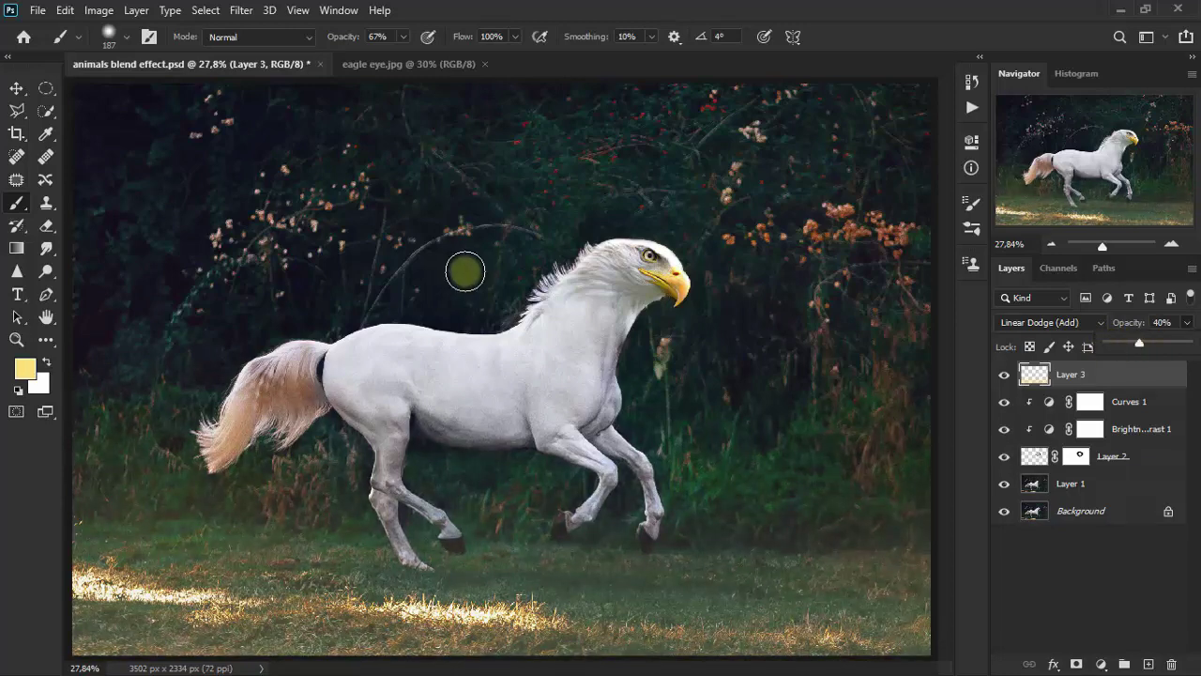
pyautogui.click(17, 88)
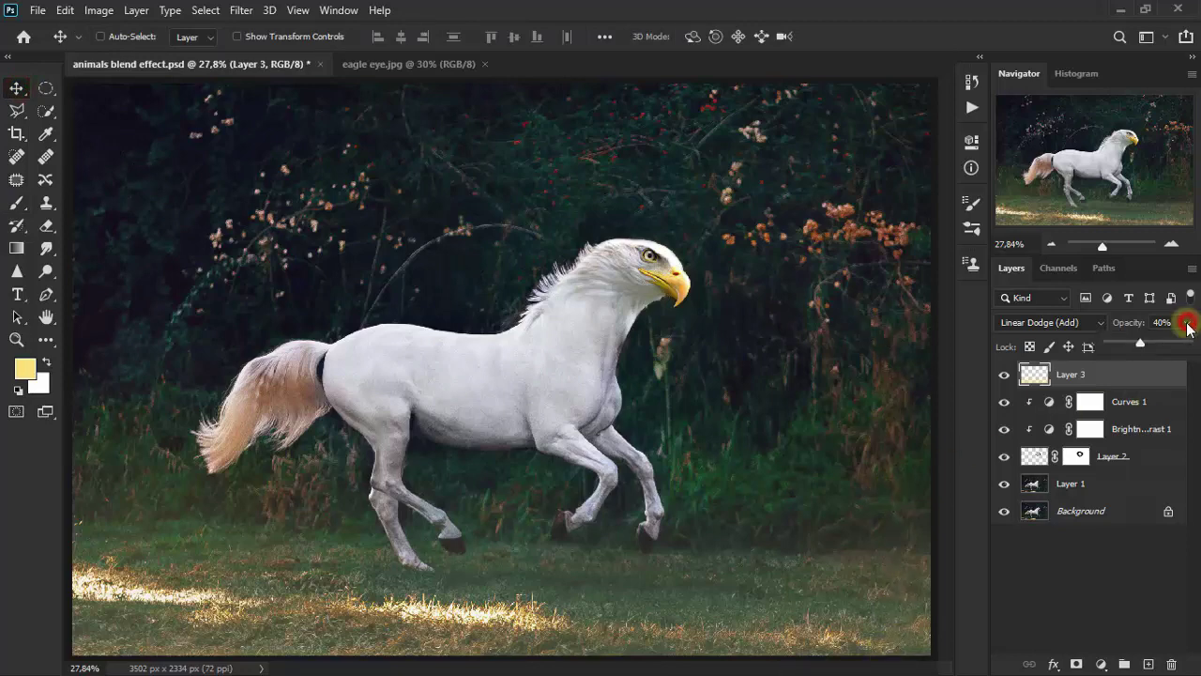
pyautogui.moveTo(1149, 345); pyautogui.dragTo(1147, 346)
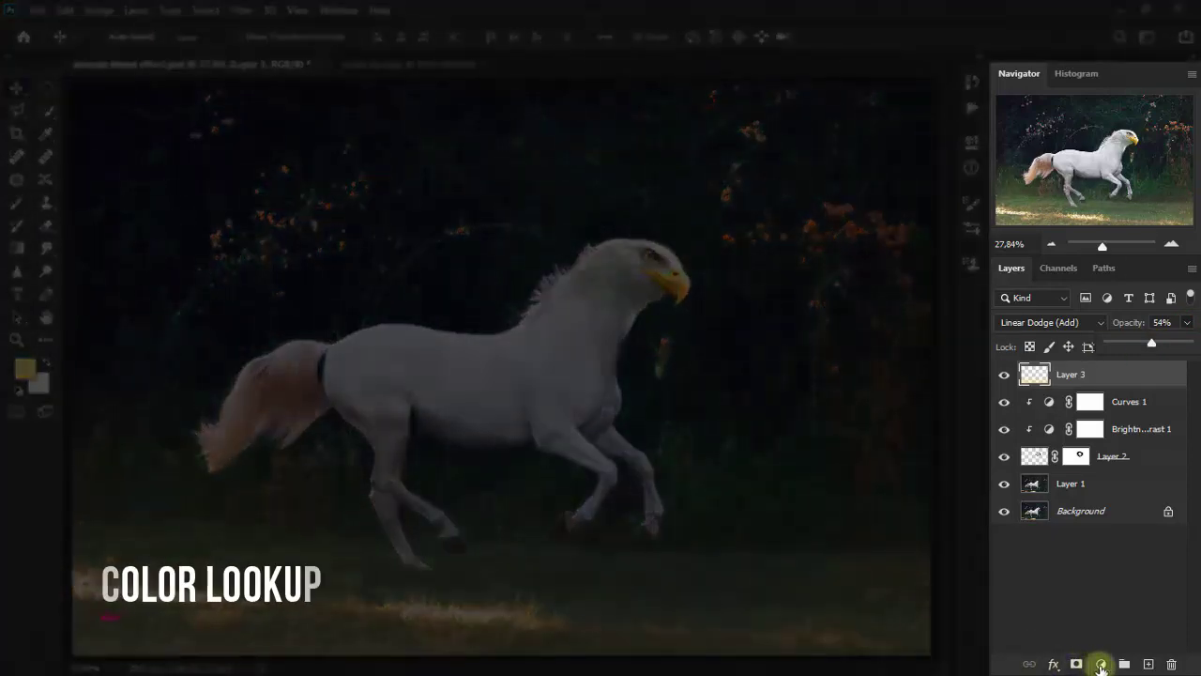
pyautogui.click(1100, 664)
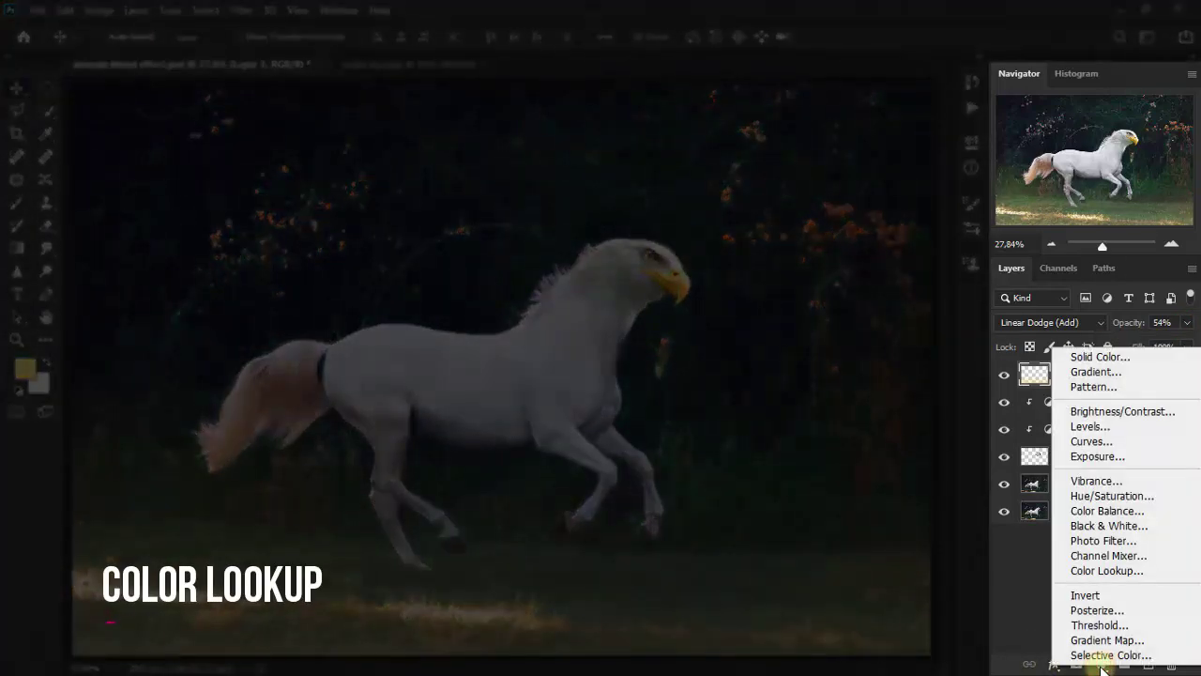
# Add a Color Lookup layer using FallColors.look, blended in Luminosity mode.
pyautogui.click(1103, 570)
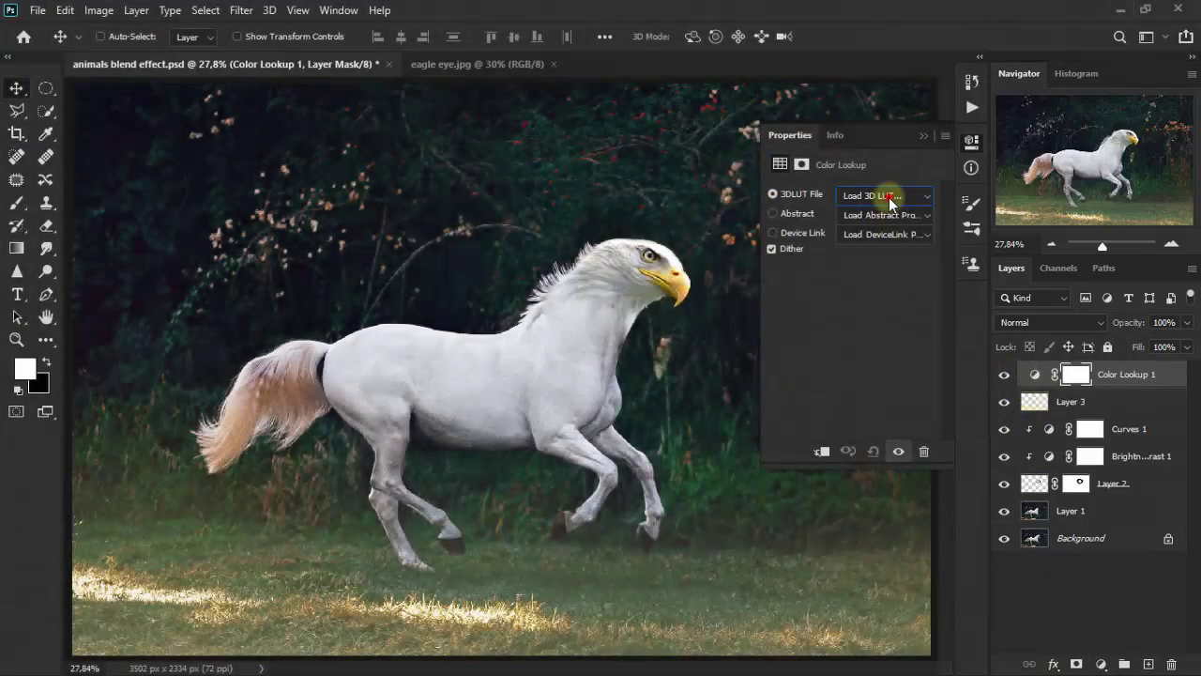
pyautogui.click(889, 202)
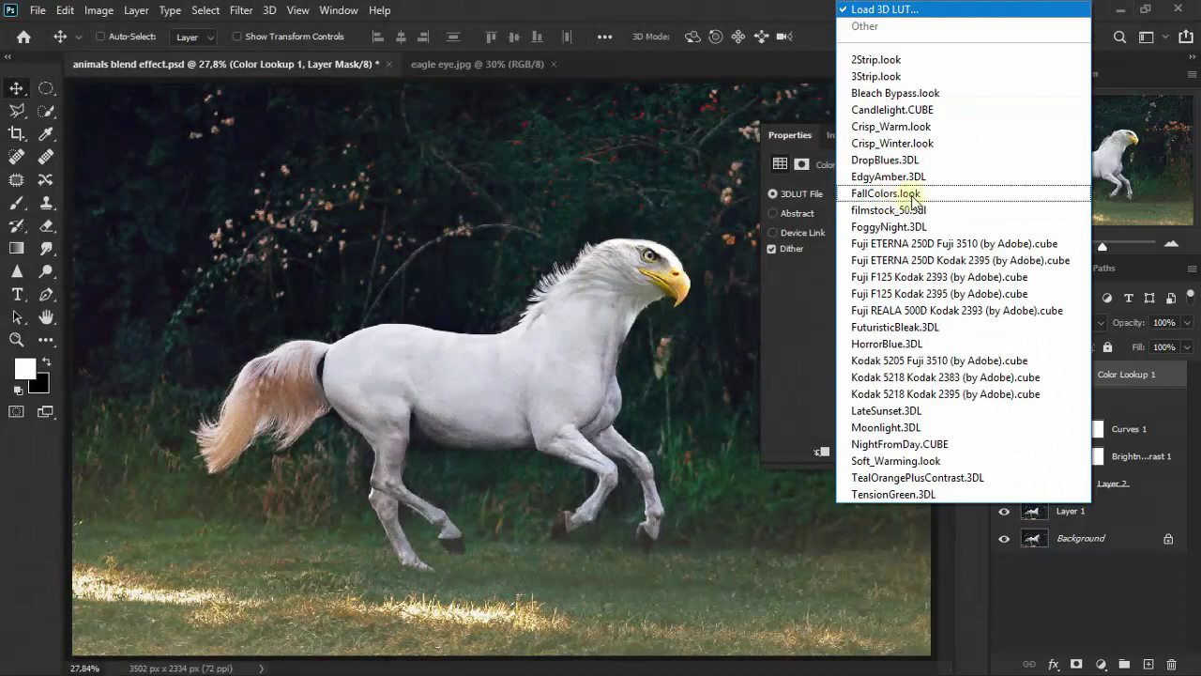
pyautogui.click(957, 193)
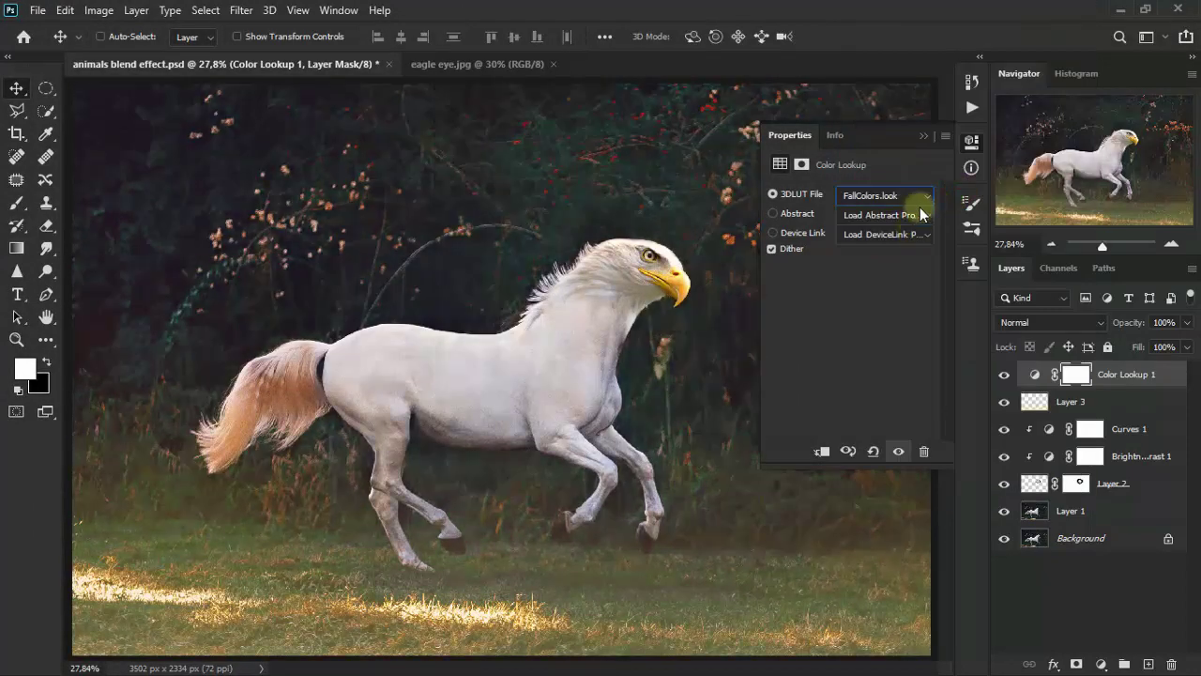
pyautogui.click(925, 136)
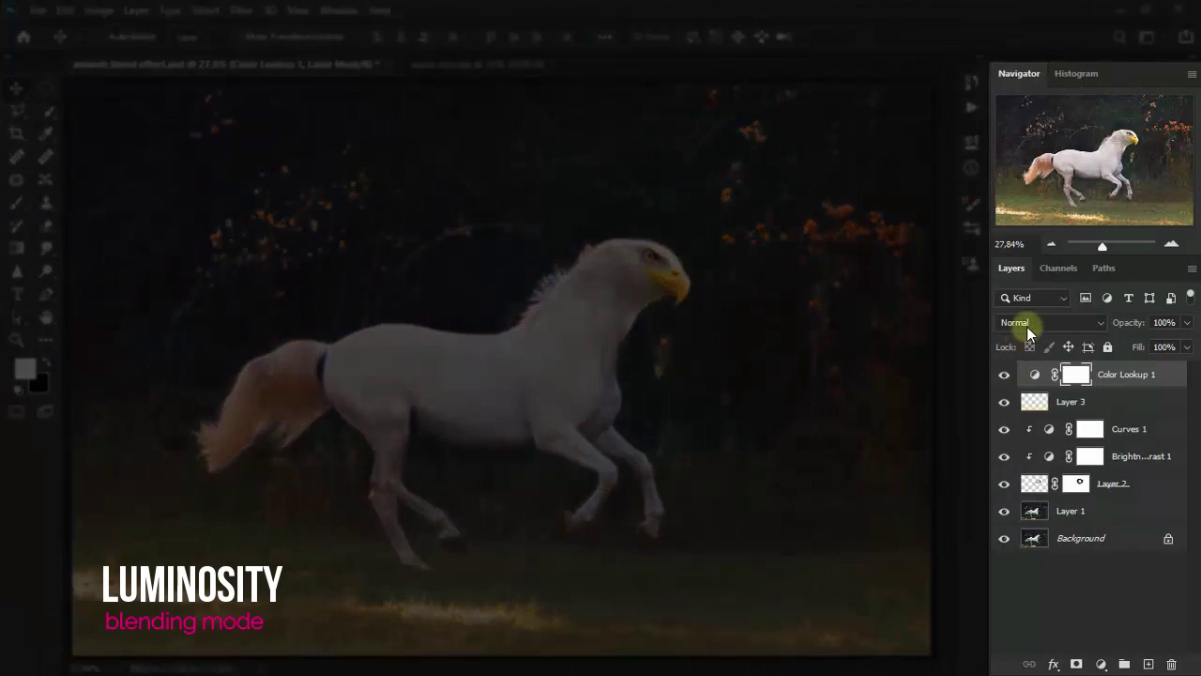
pyautogui.click(1029, 333)
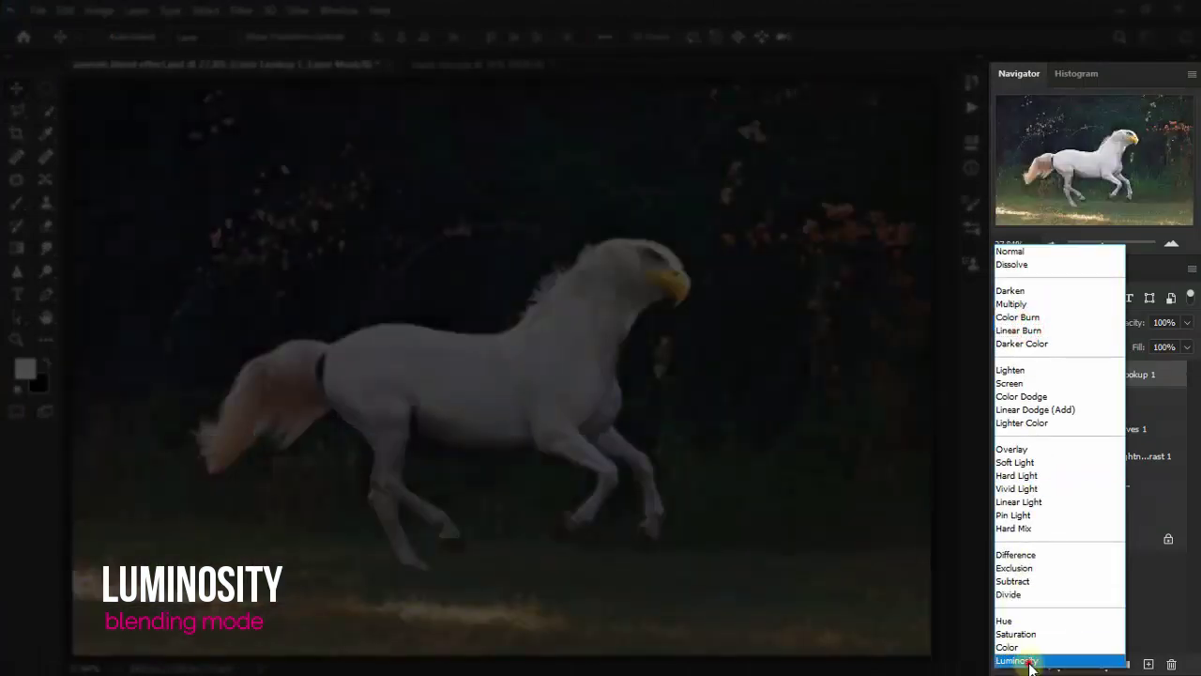
pyautogui.click(1030, 661)
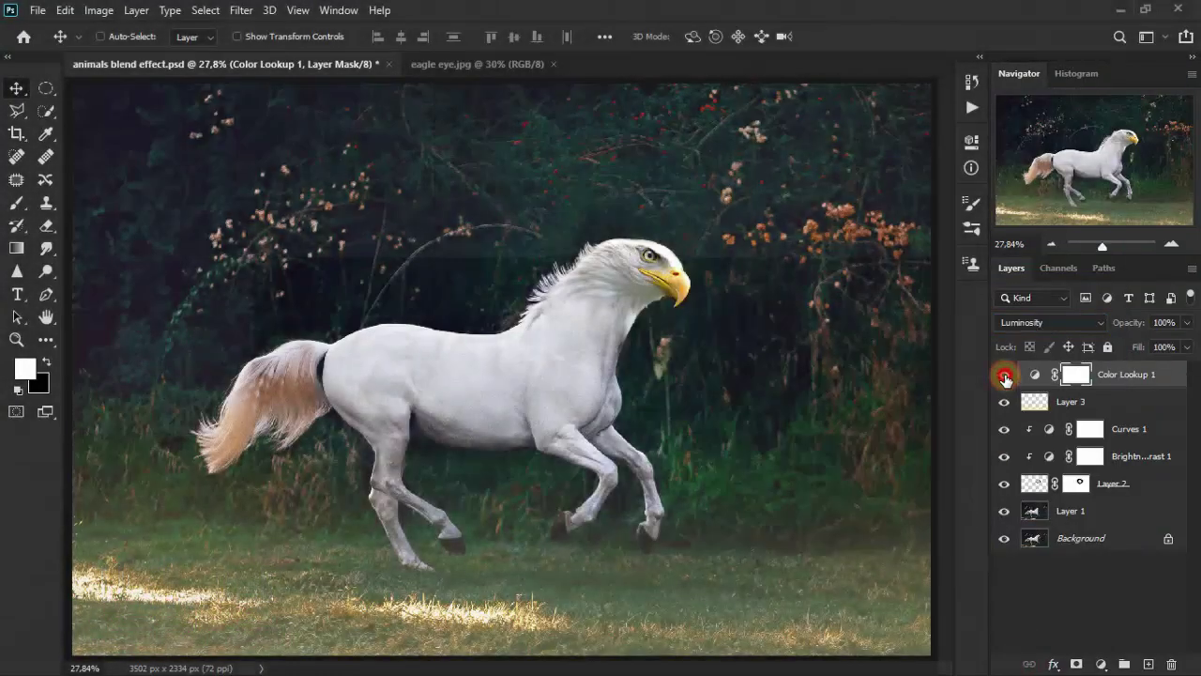
pyautogui.click(1004, 376)
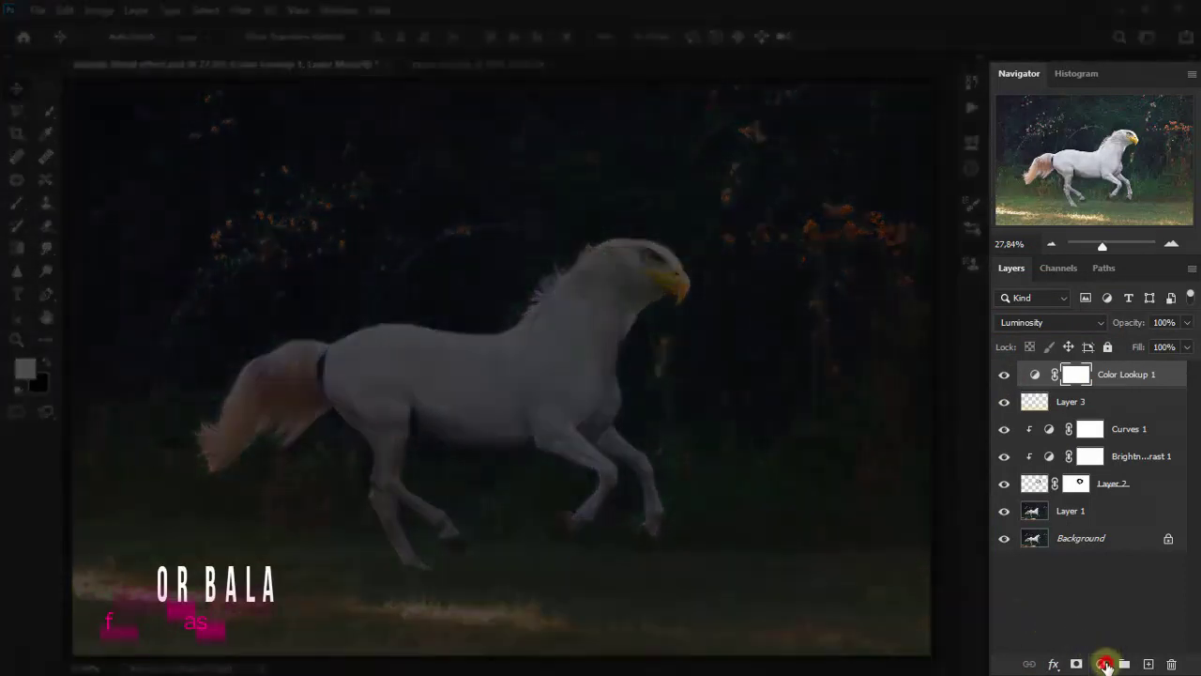
# Add a Color Balance layer with midtones at -1, -1 and Yellow–Blue -38.
pyautogui.click(1101, 663)
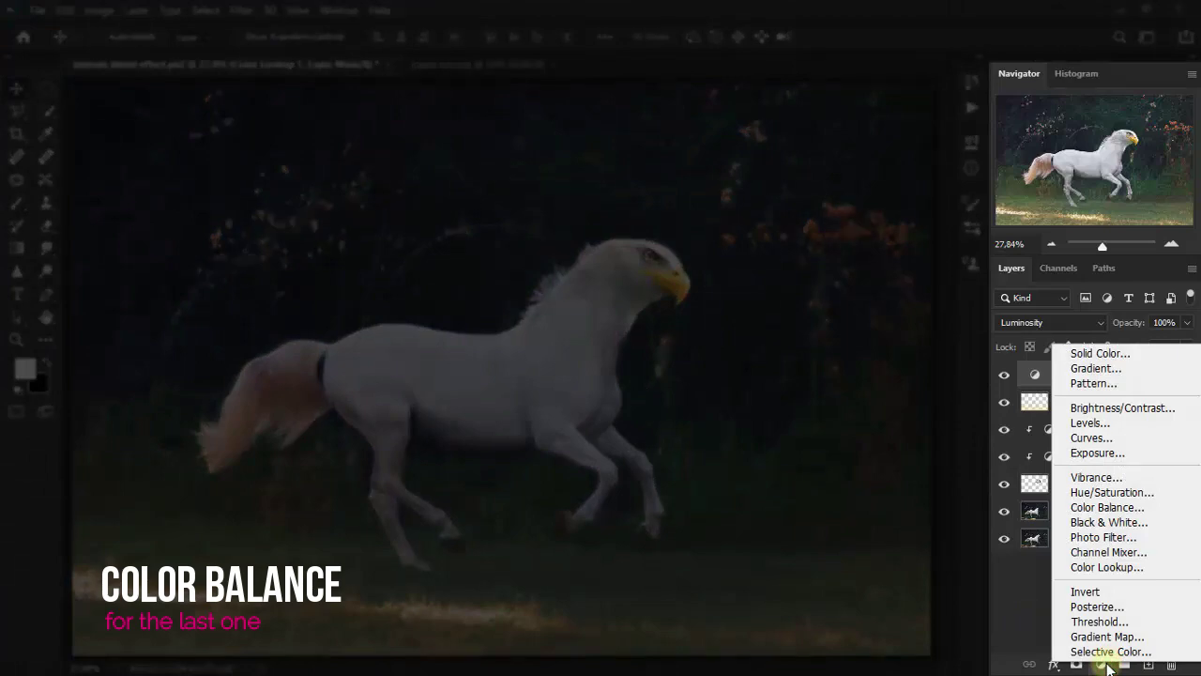
pyautogui.click(1126, 506)
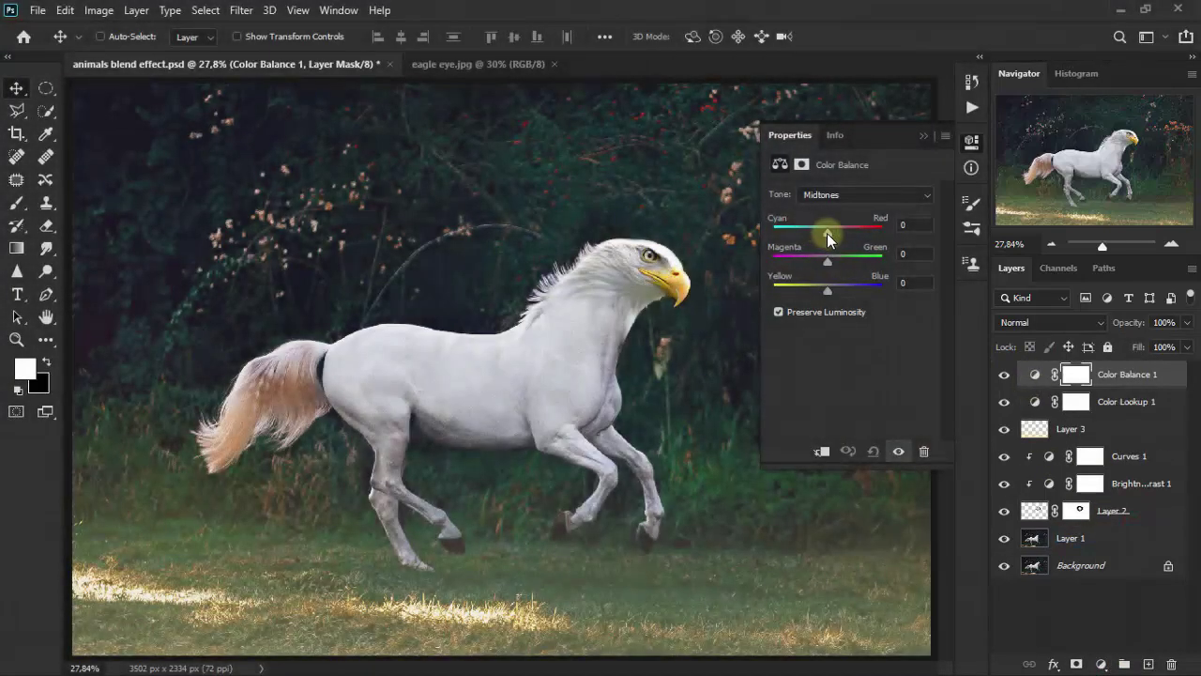
pyautogui.moveTo(827, 234); pyautogui.dragTo(824, 295)
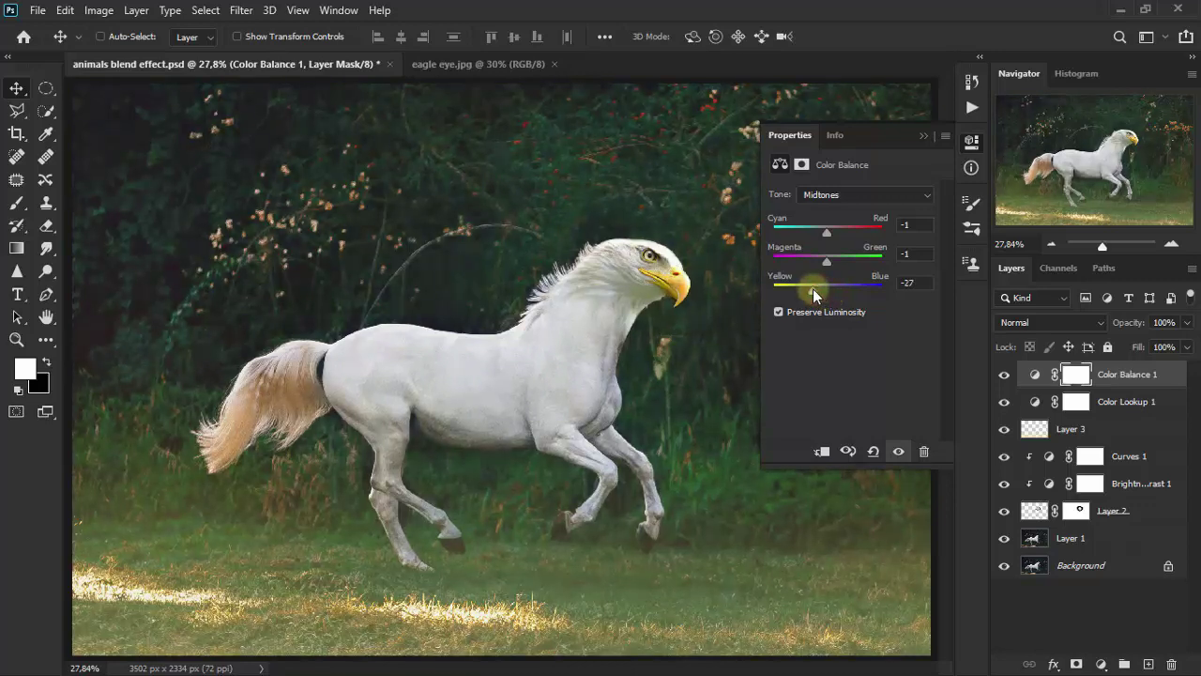
pyautogui.click(907, 285)
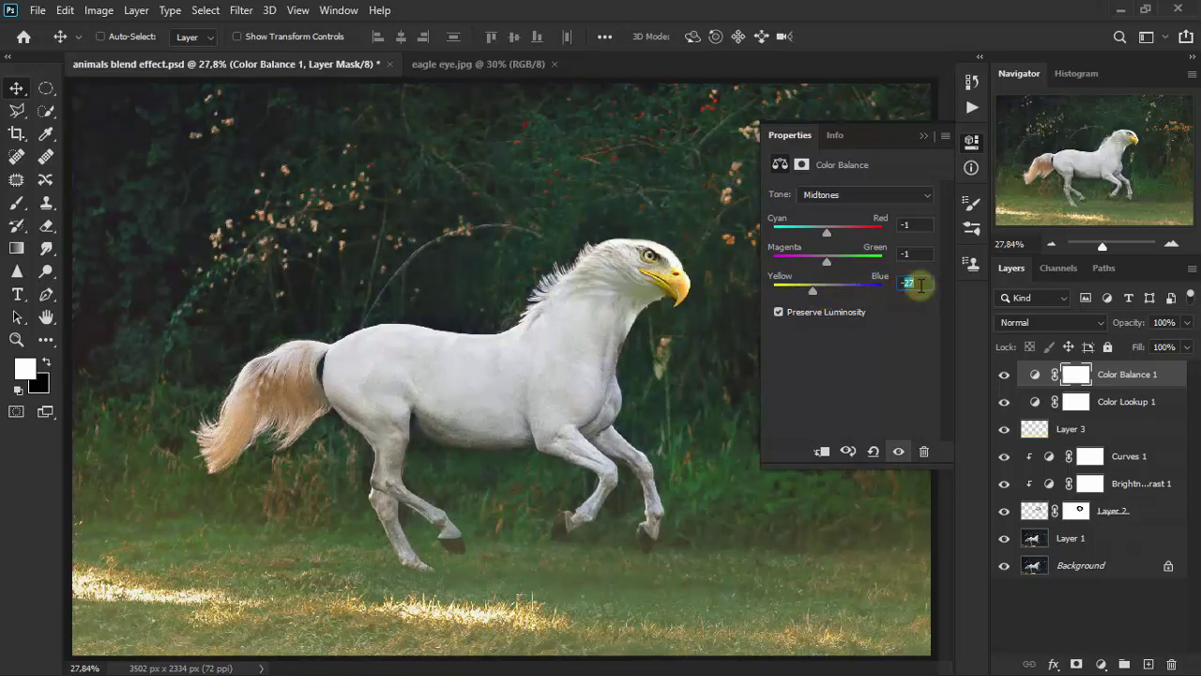
pyautogui.write('-38')
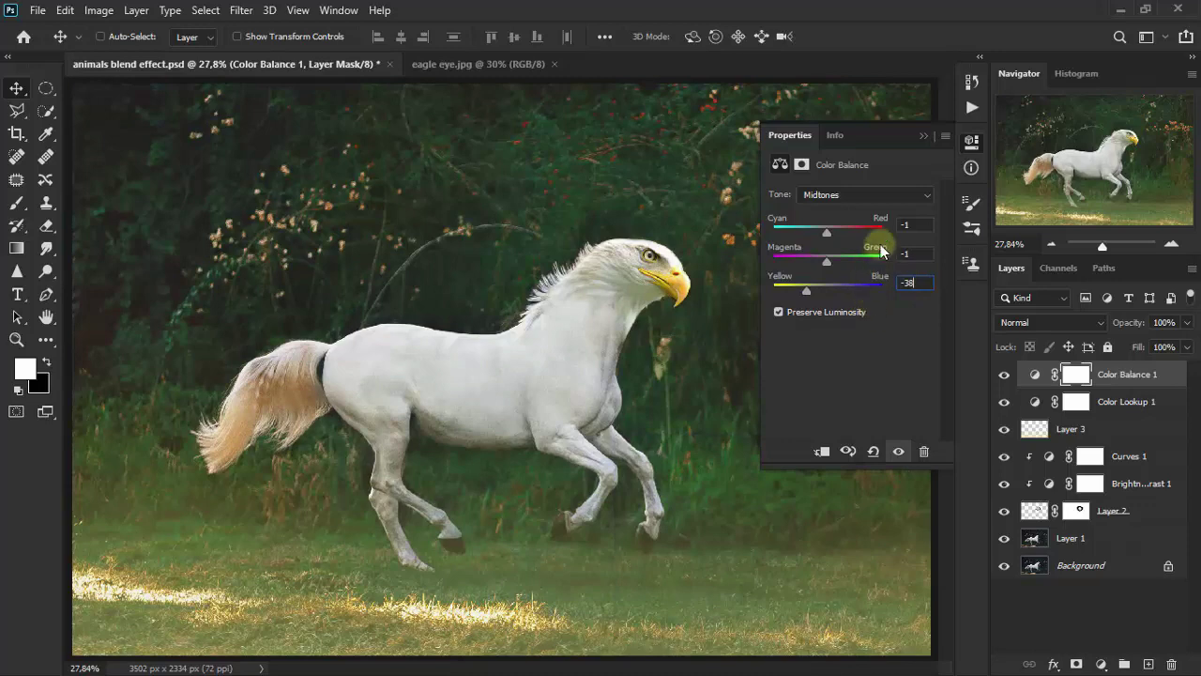
pyautogui.click(924, 136)
pyautogui.click(1004, 377)
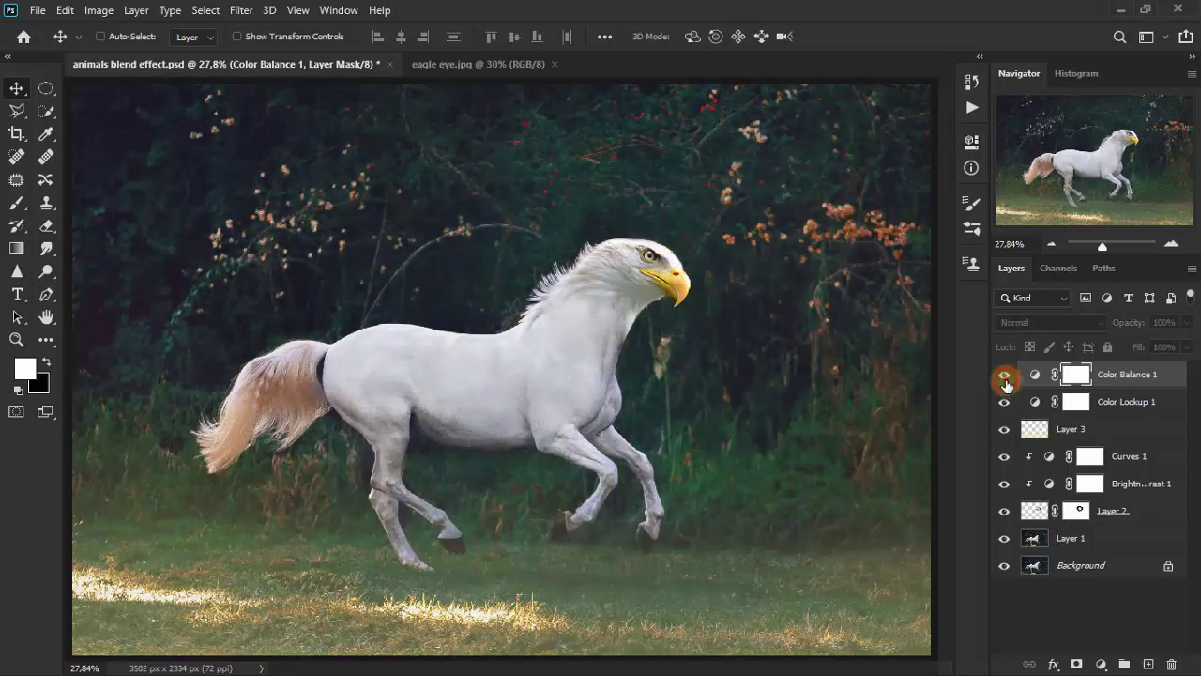